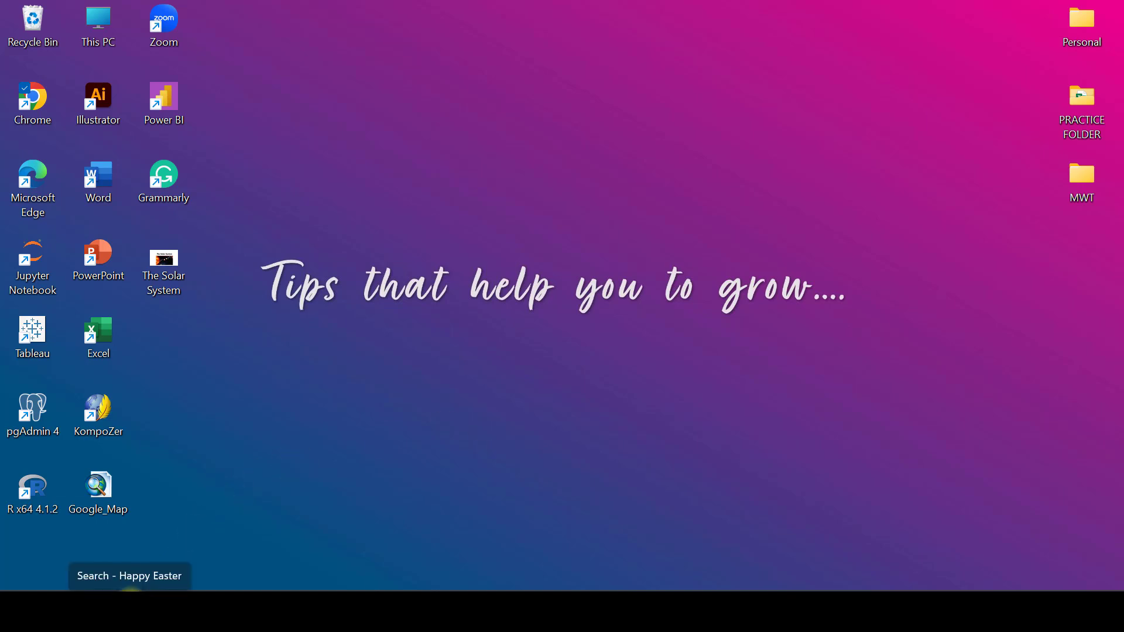
Find Excel through the Windows search and launch it
click(131, 593)
text(excel)
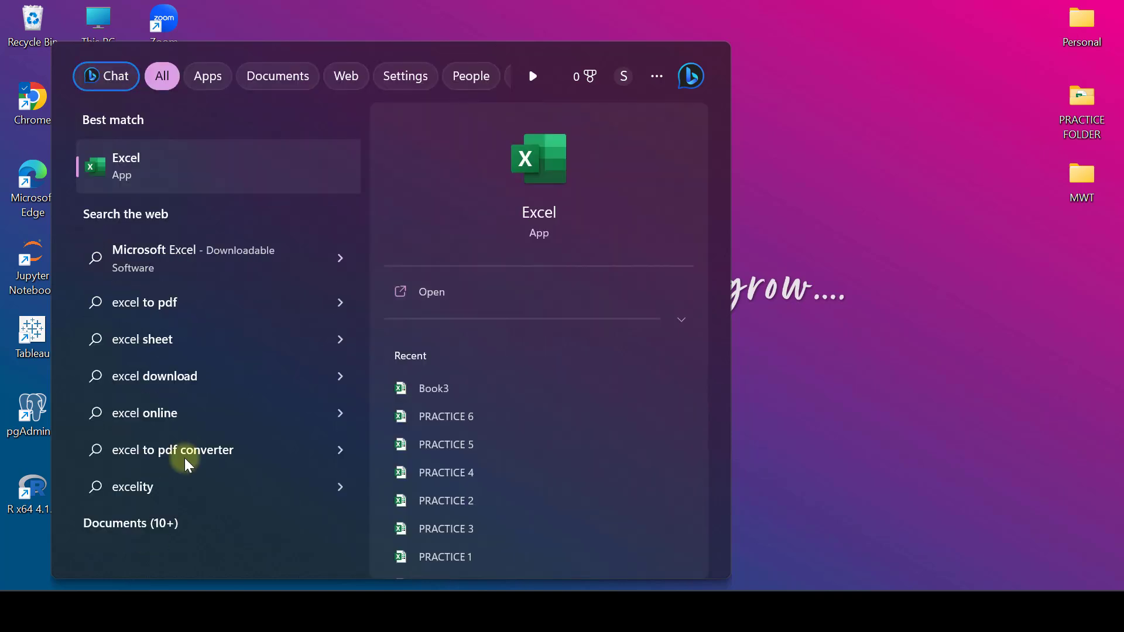
click(433, 293)
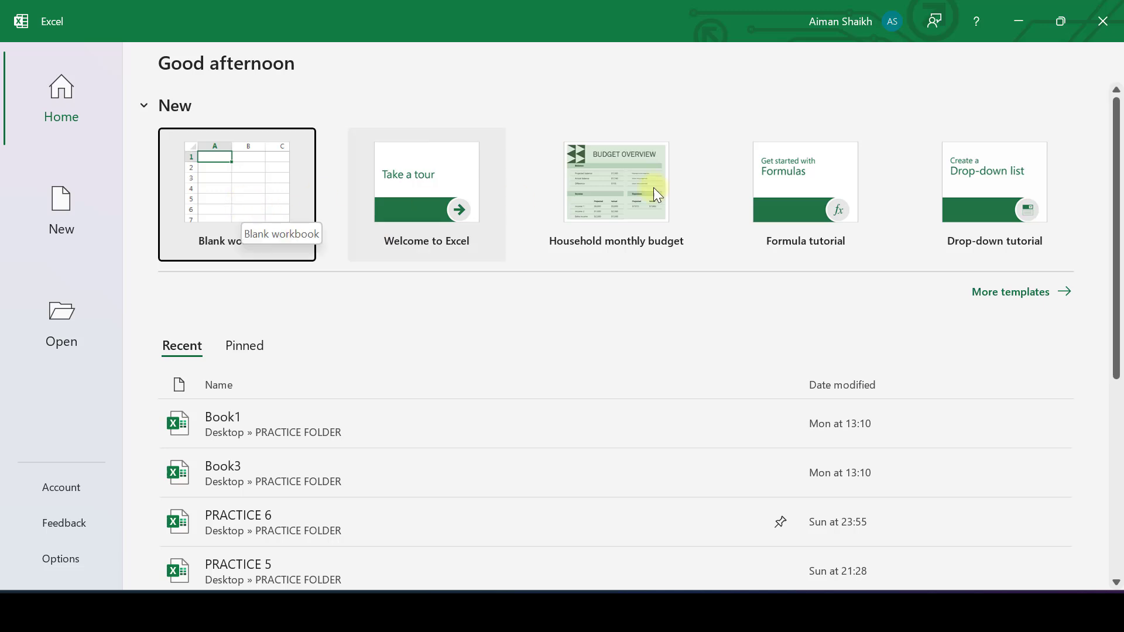
Browse the full gallery of workbook templates beyond those on the start page
click(995, 292)
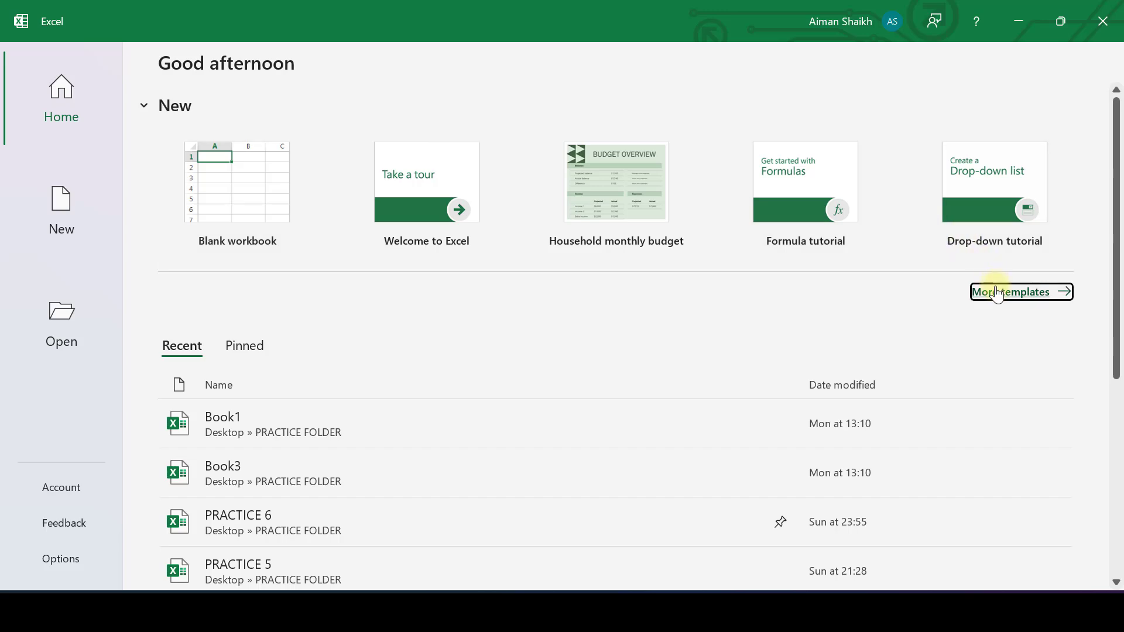
scroll(526, 383, down, 3)
scroll(525, 383, down, 3)
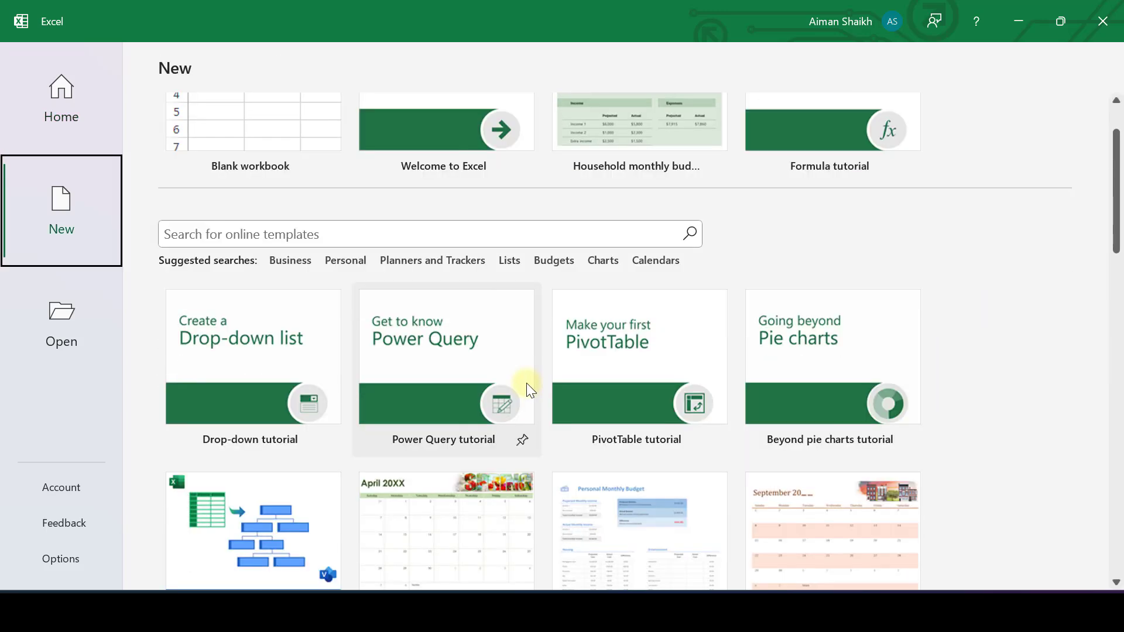
scroll(467, 413, down, 2)
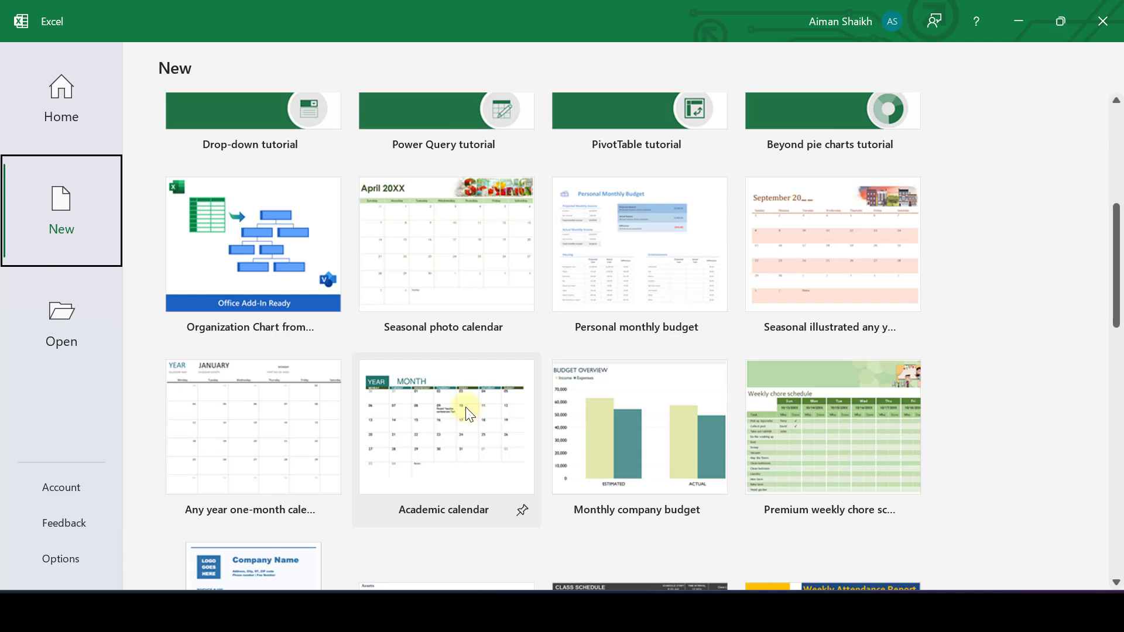
scroll(650, 343, up, 6)
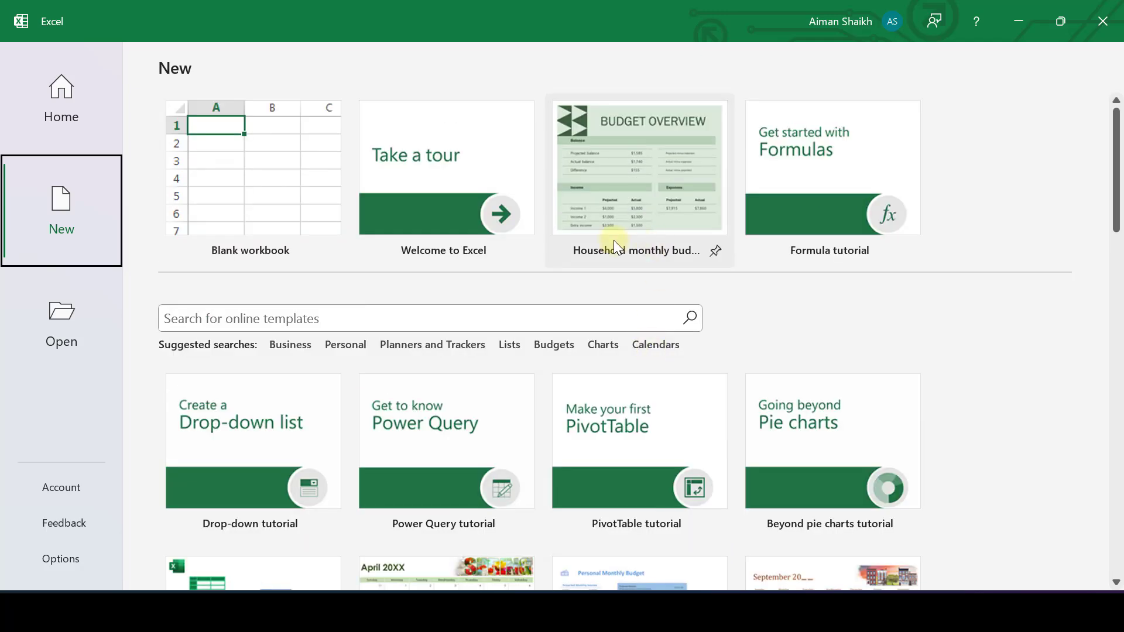
Search the online templates for "household", then return to the main template gallery
click(517, 321)
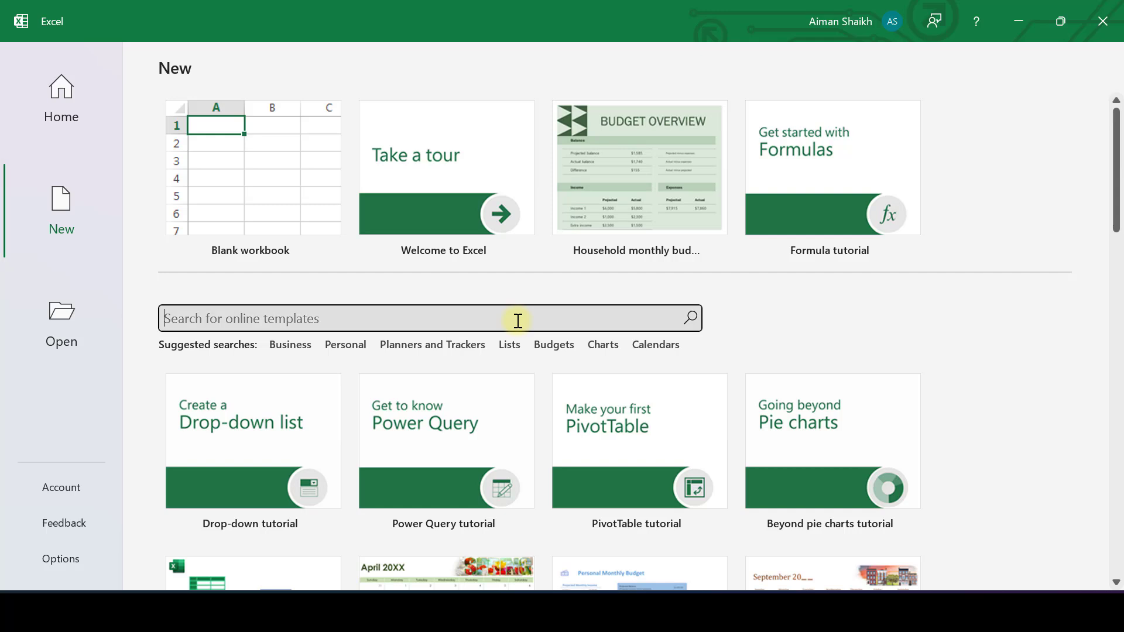
text(house)
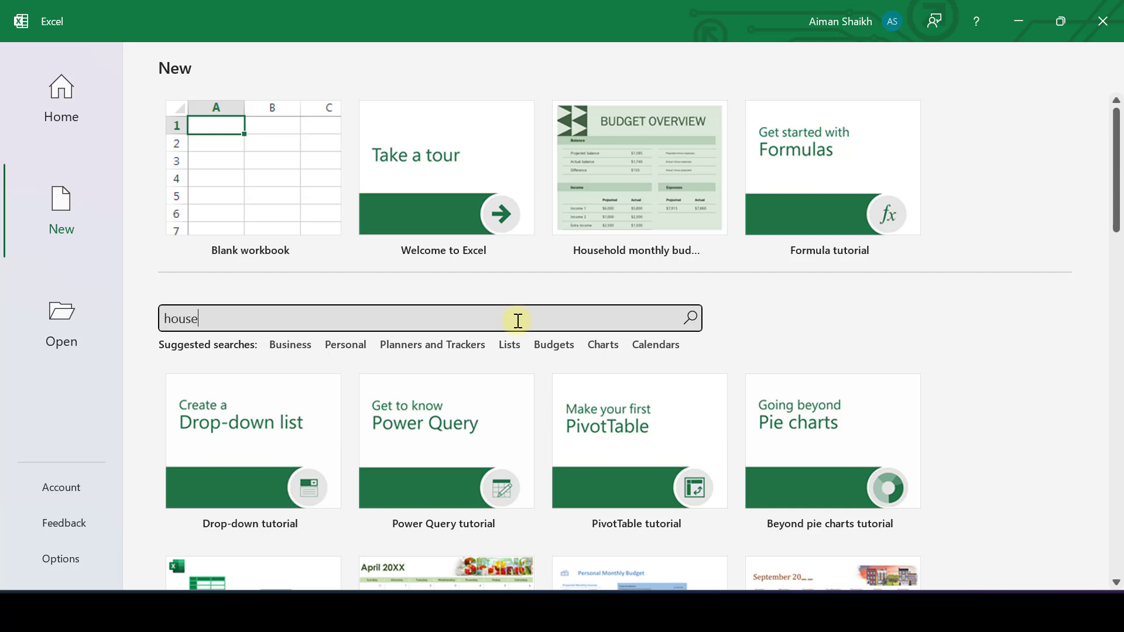
text(hold)
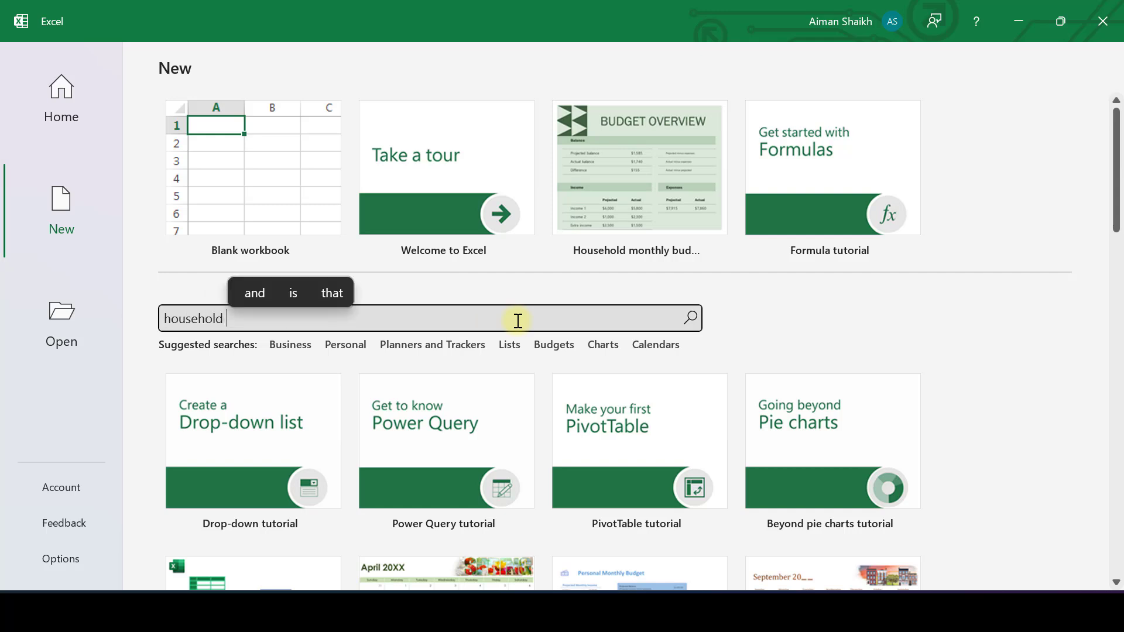
key(Return)
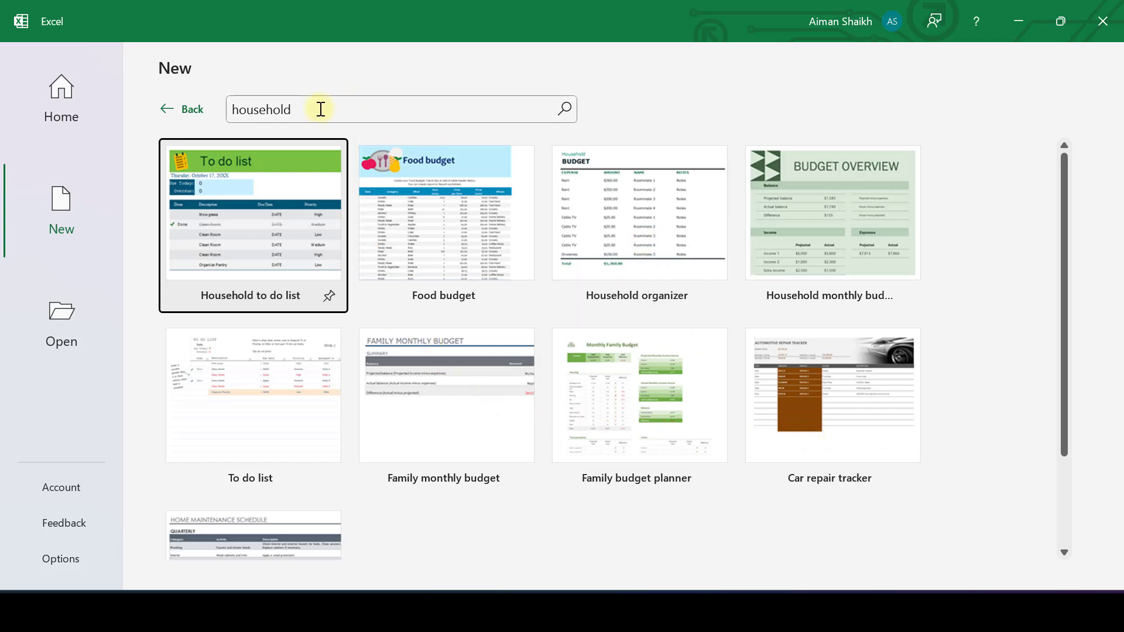
click(166, 111)
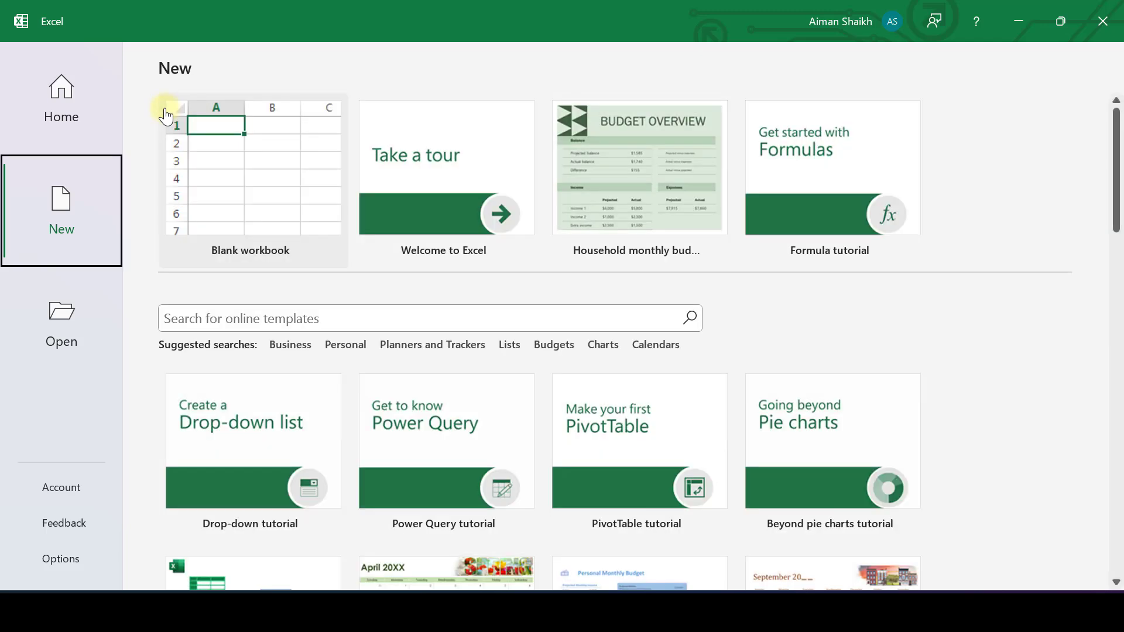
Create a workbook from the Household monthly budget template and select the balance table in rows 4 to 6
click(648, 228)
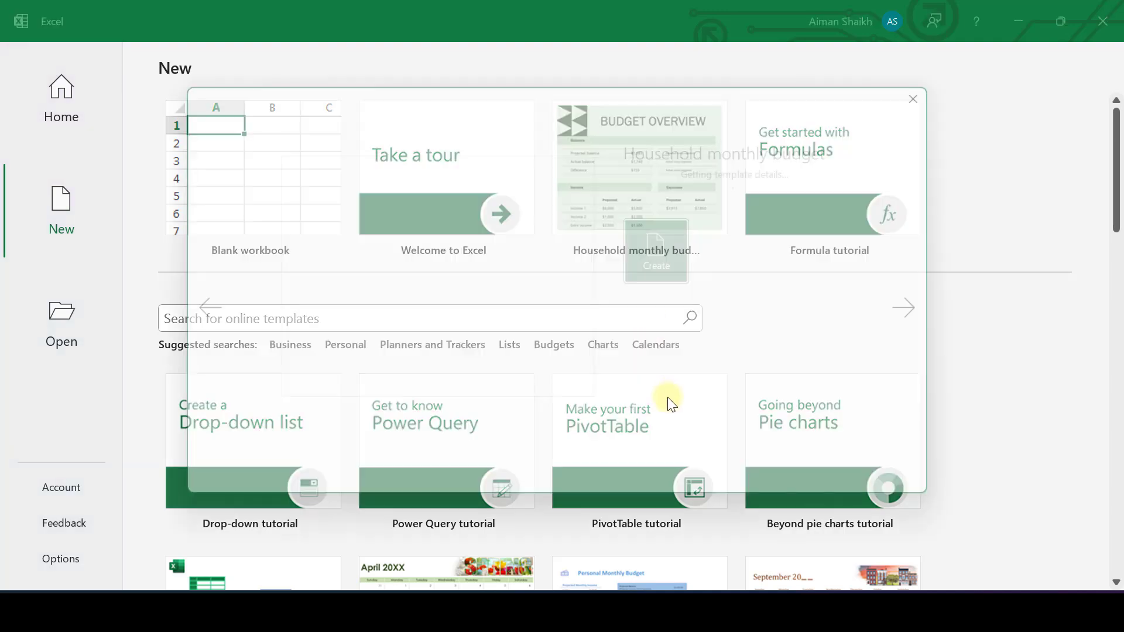
click(674, 404)
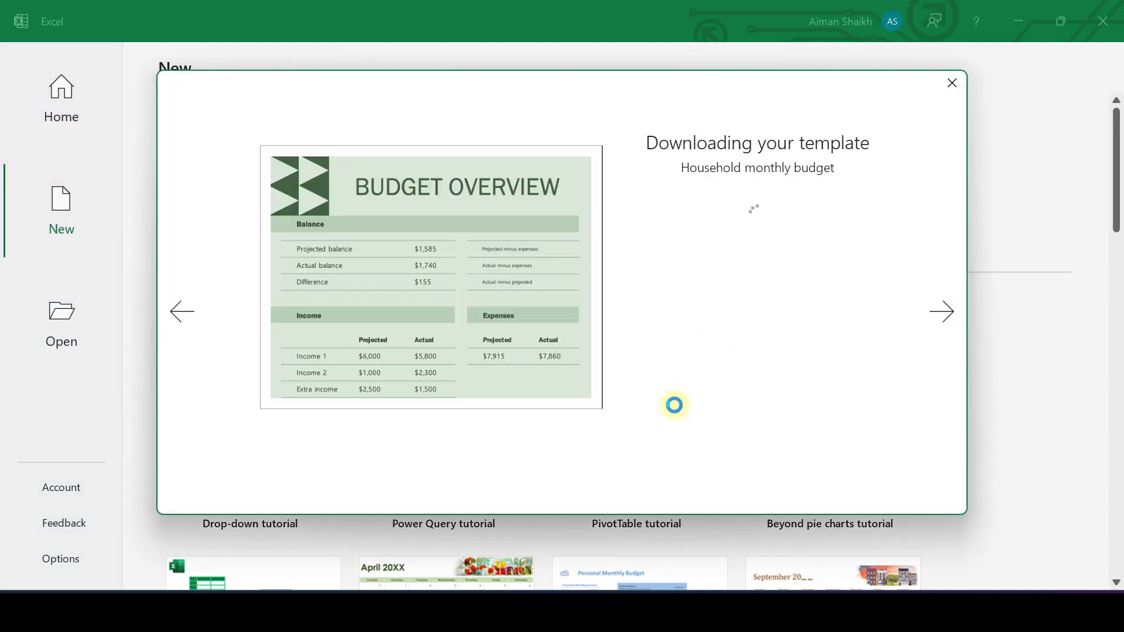
drag(324, 441, 269, 502)
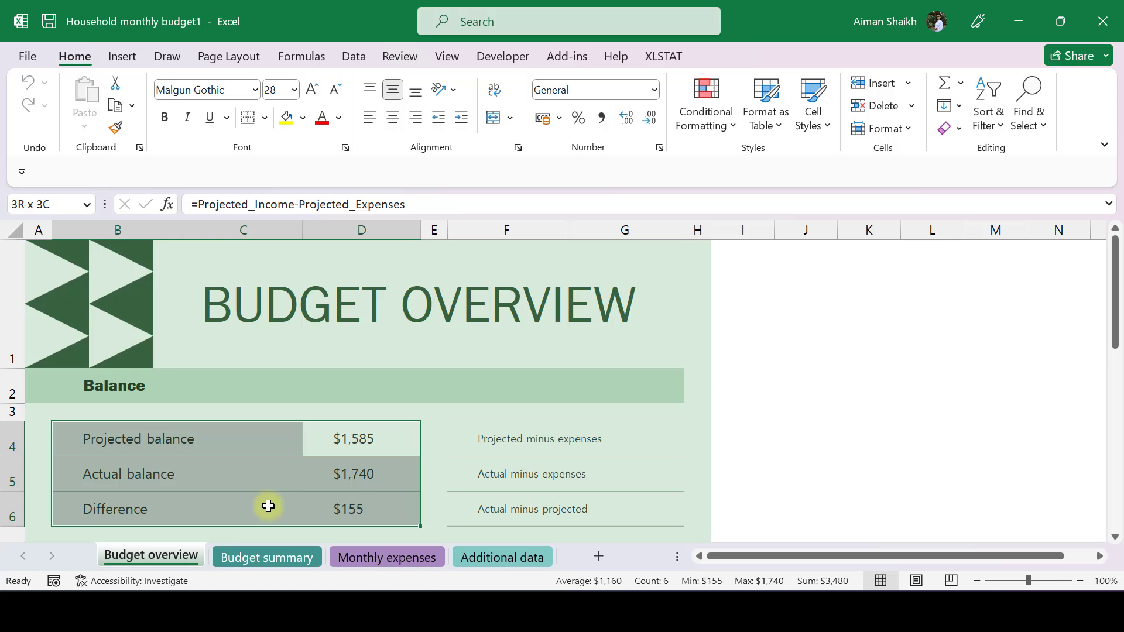
Review the pinned and recent workbook lists, the workbook's Info page and the additional file options
click(28, 55)
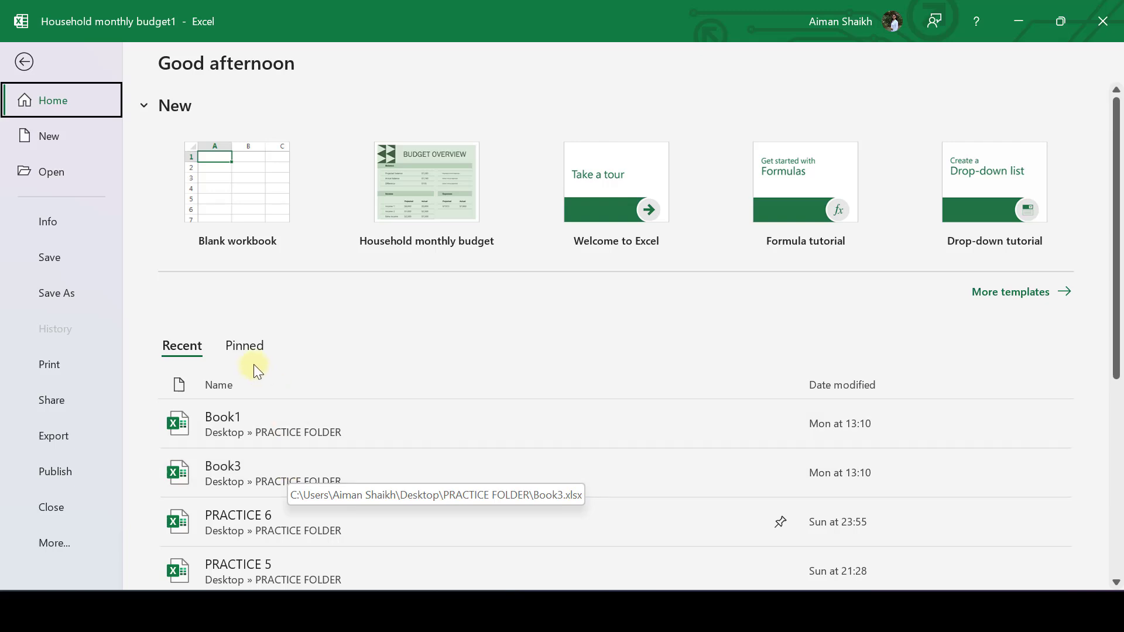
click(244, 346)
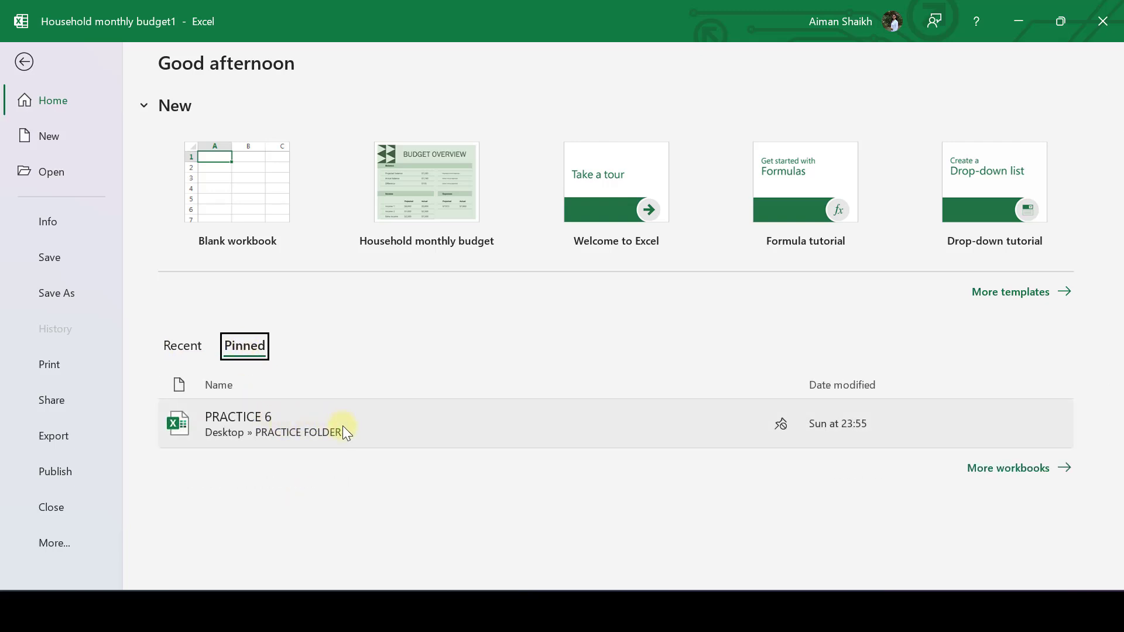
click(202, 344)
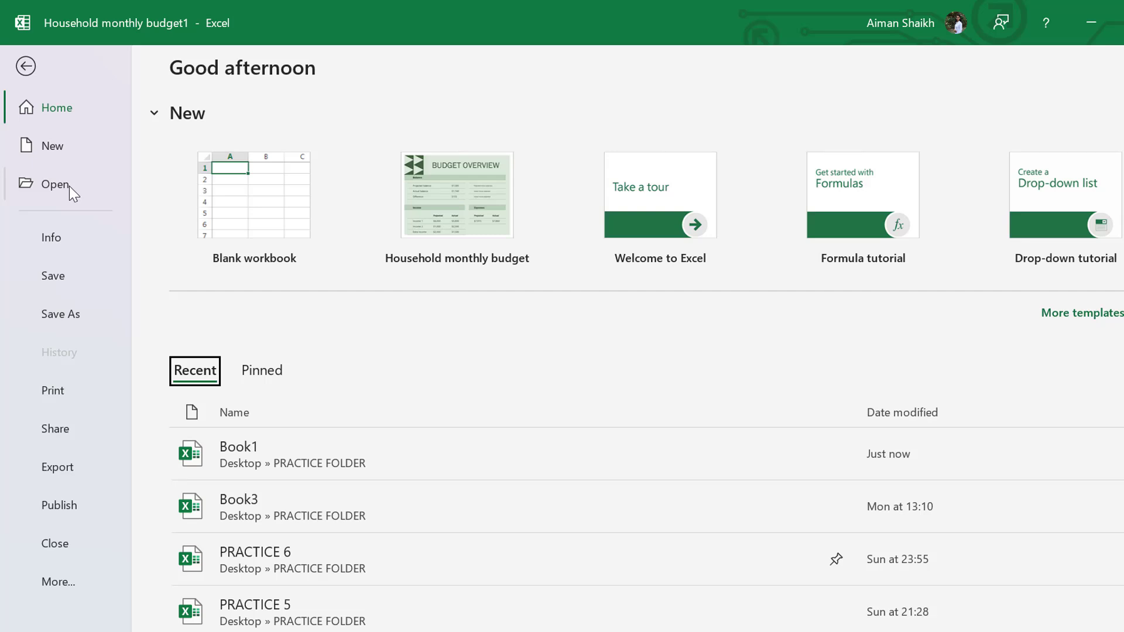
click(54, 226)
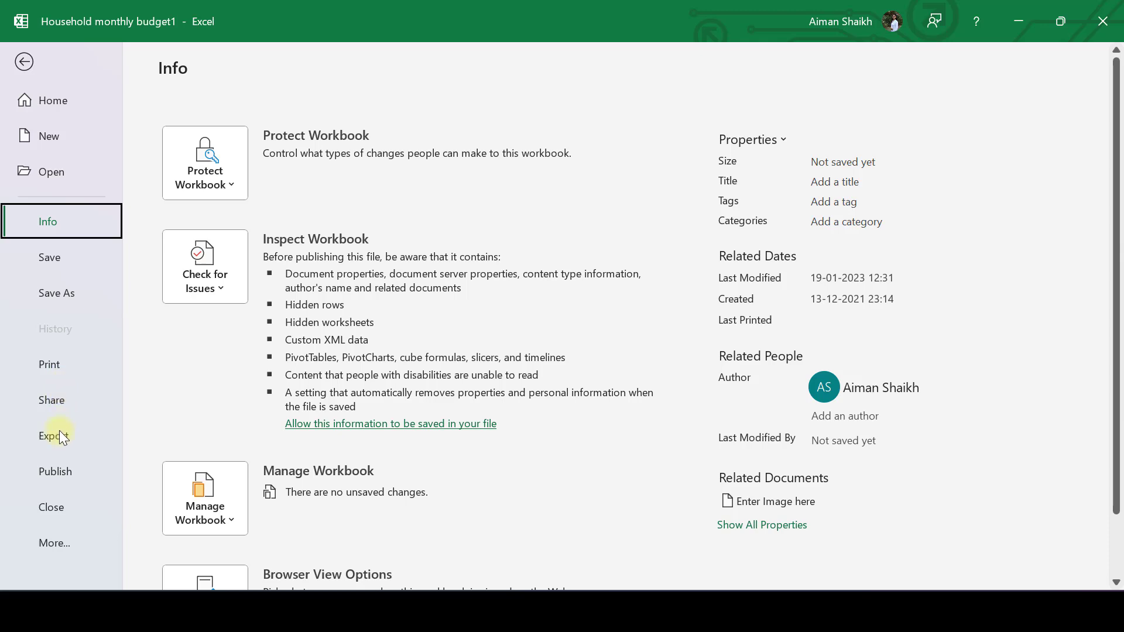
click(67, 543)
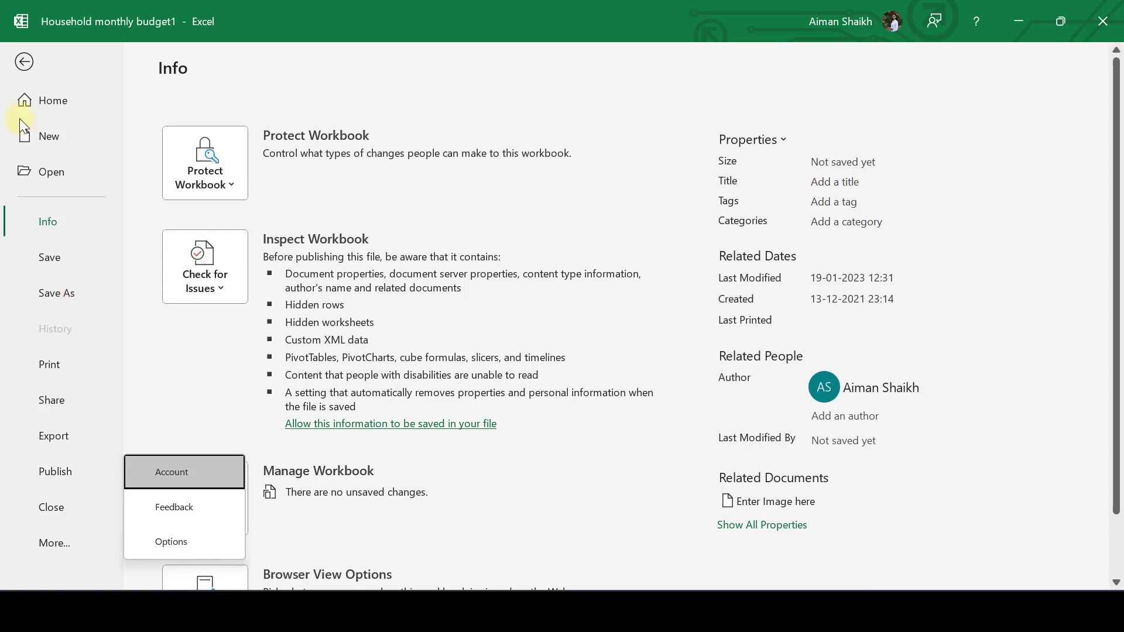
Create a new blank workbook and select single cells B1 and D3 in turn
click(59, 131)
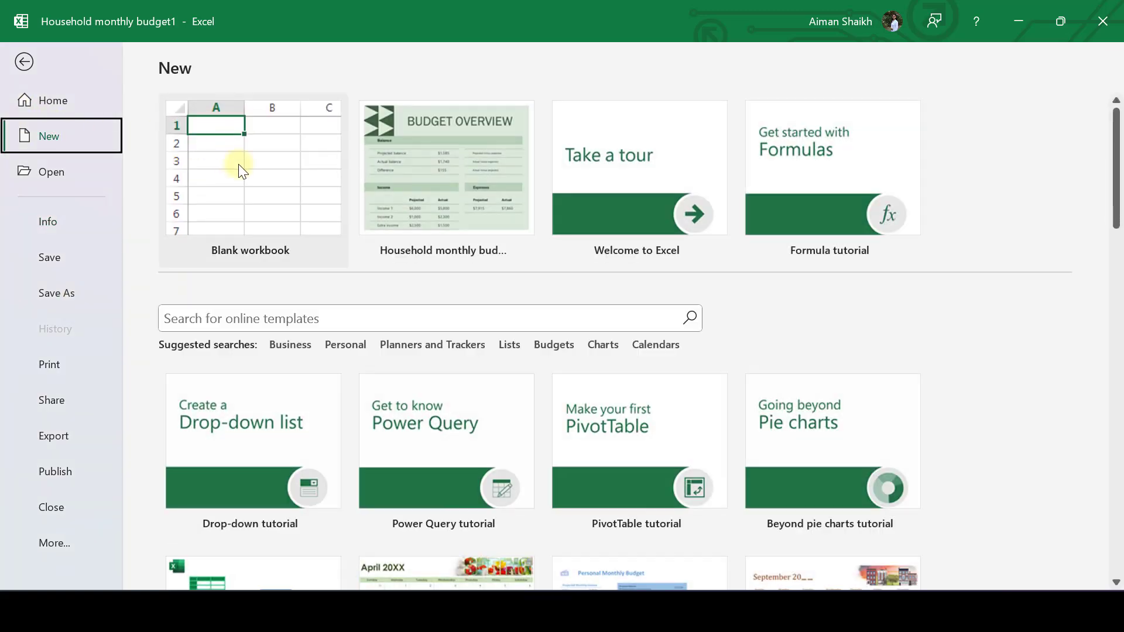
click(258, 161)
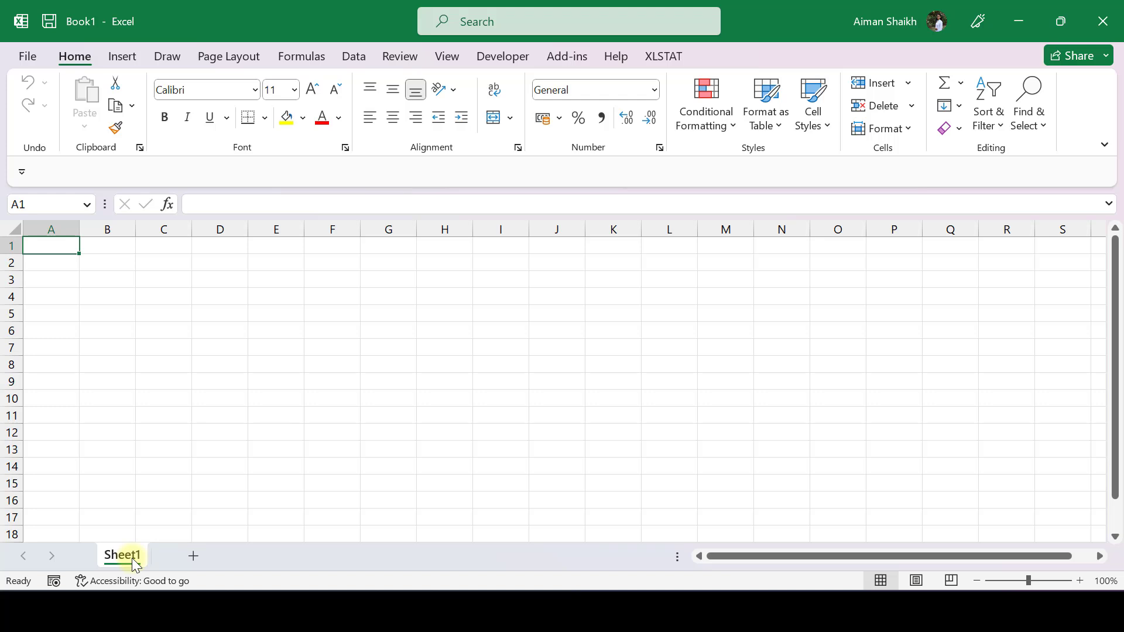
click(108, 244)
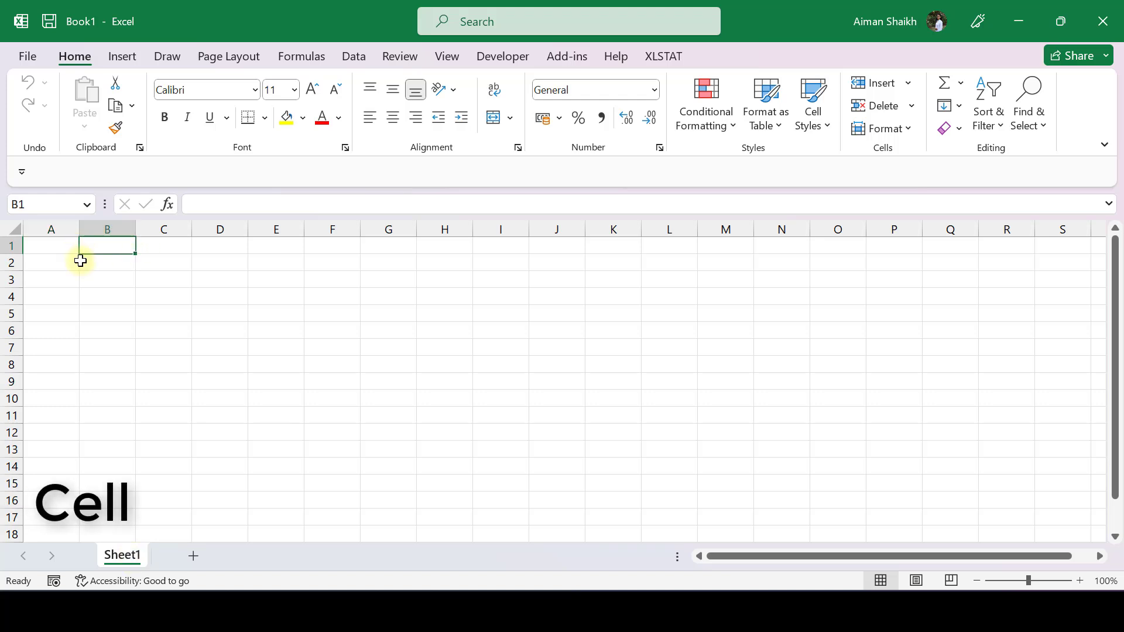
click(198, 276)
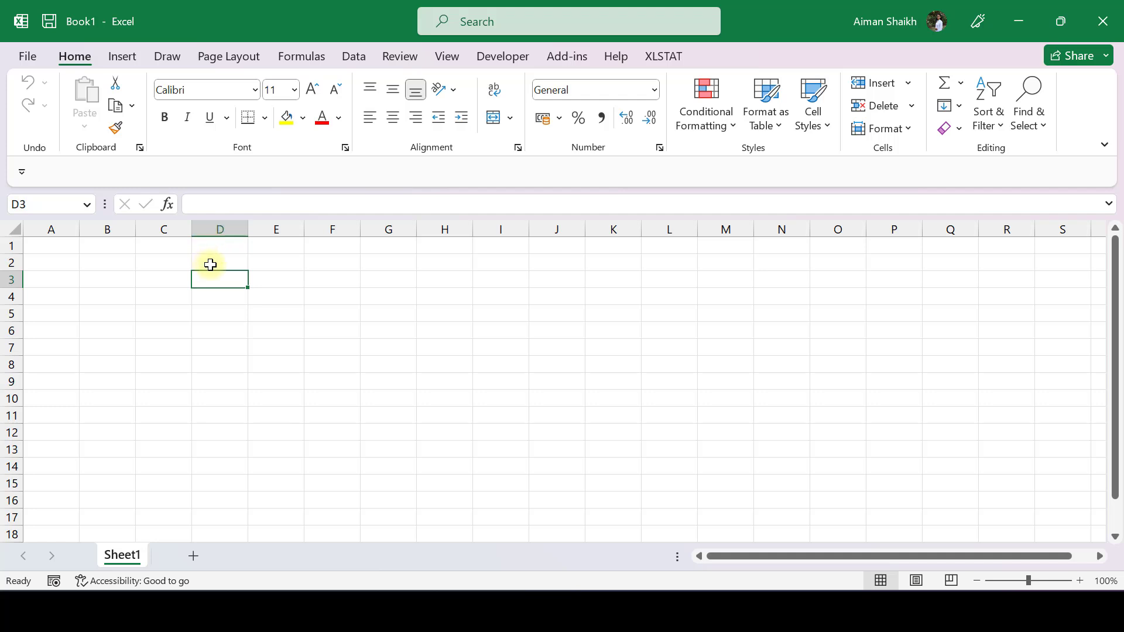
Select the entire columns D, F and H one after another, then column D again
click(221, 226)
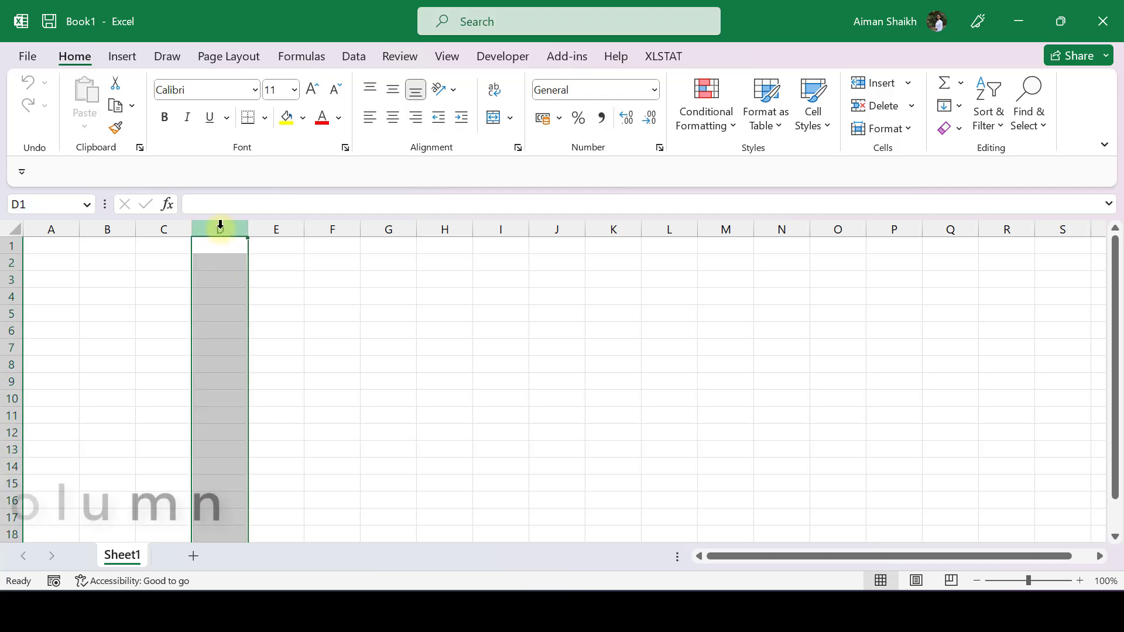
click(326, 226)
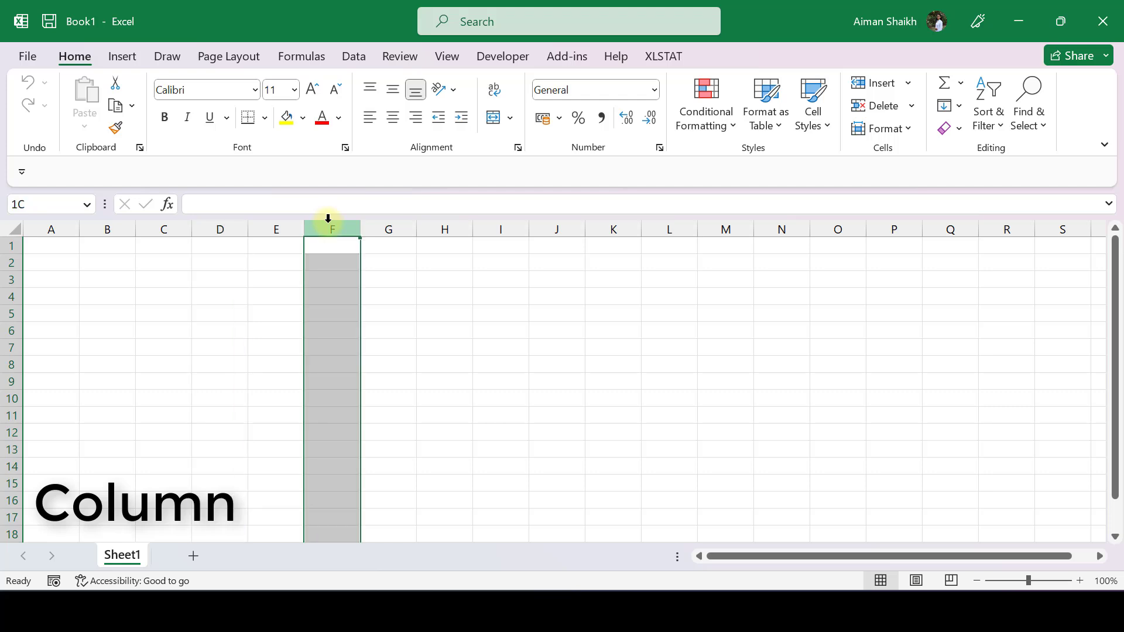
click(453, 228)
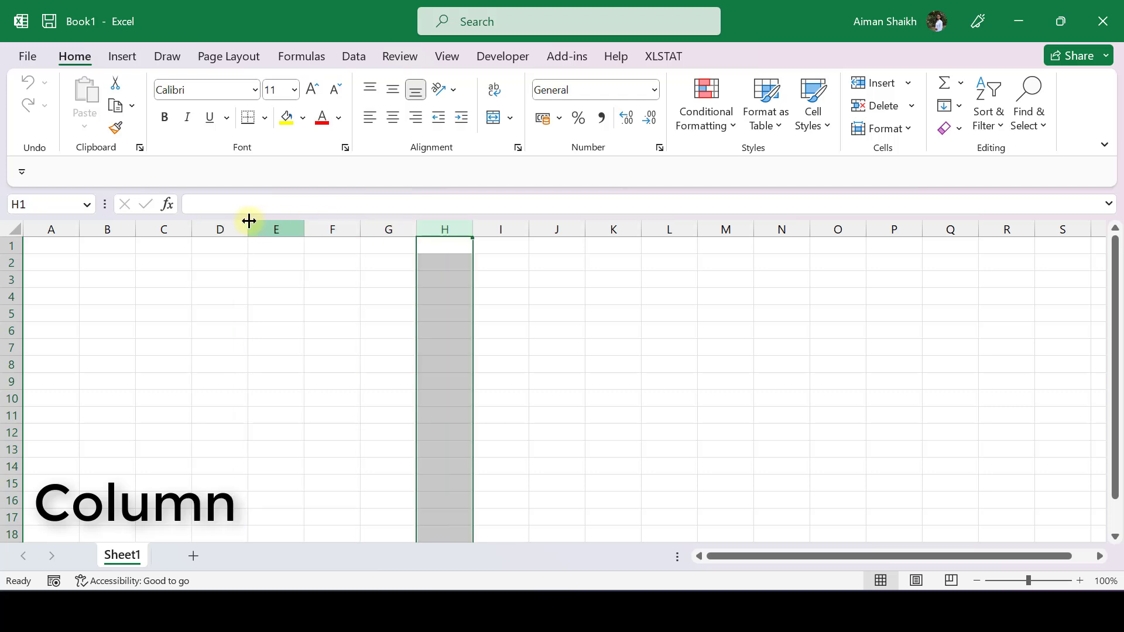
click(213, 229)
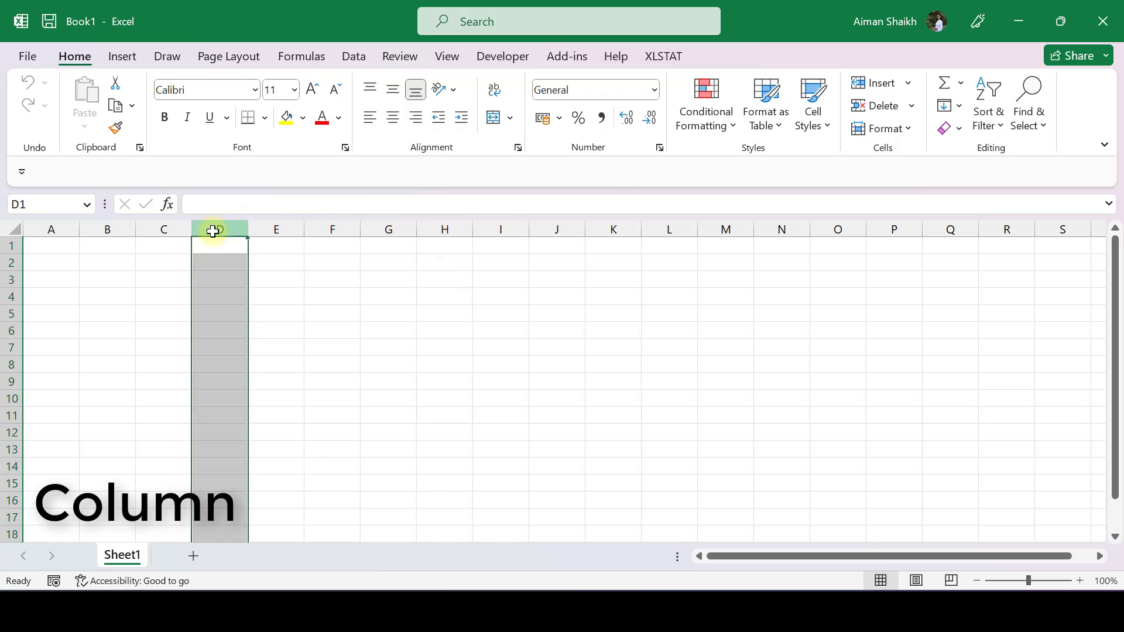
Select the entire rows 4, 6 and 7 one after another
click(10, 296)
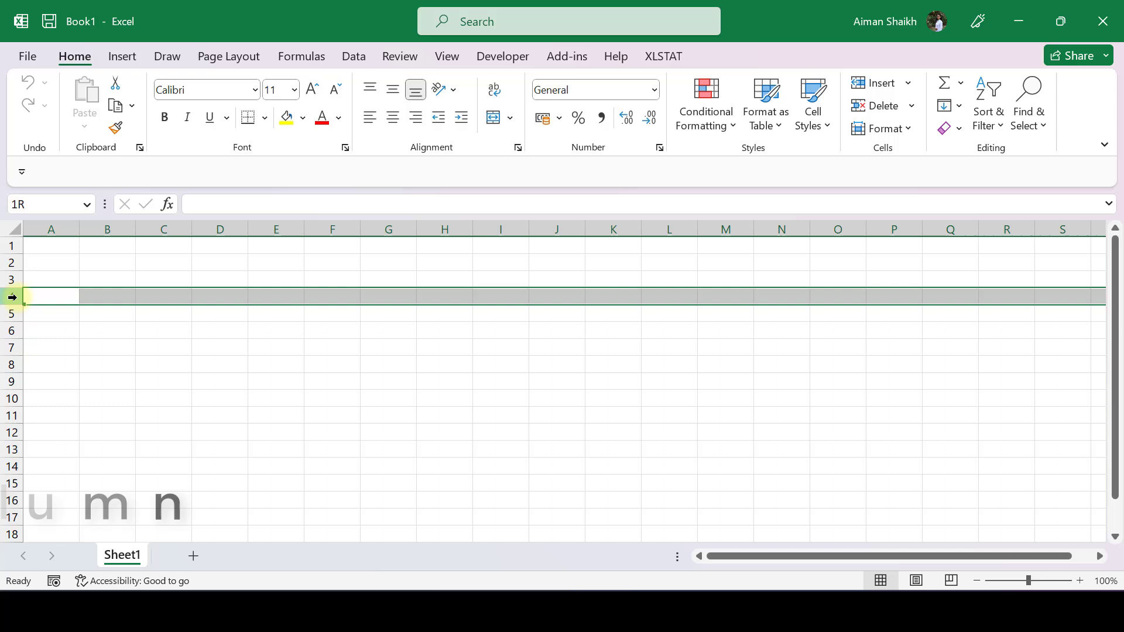
click(7, 331)
click(10, 348)
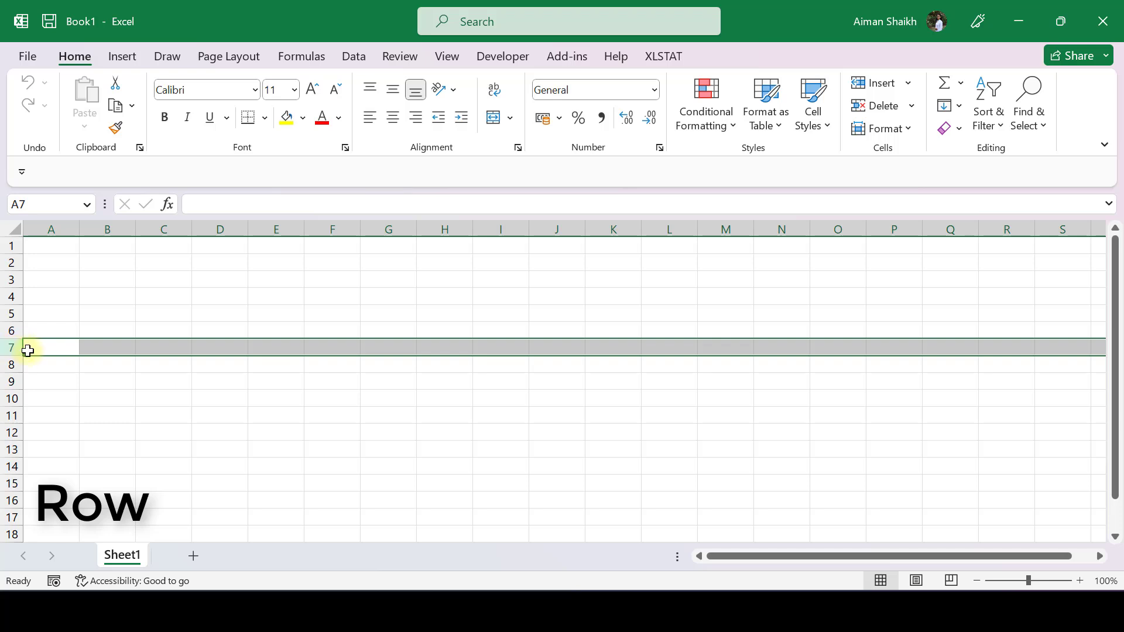
Select cell D4 together with all of column D and row 4 to highlight the cell at their intersection
click(221, 292)
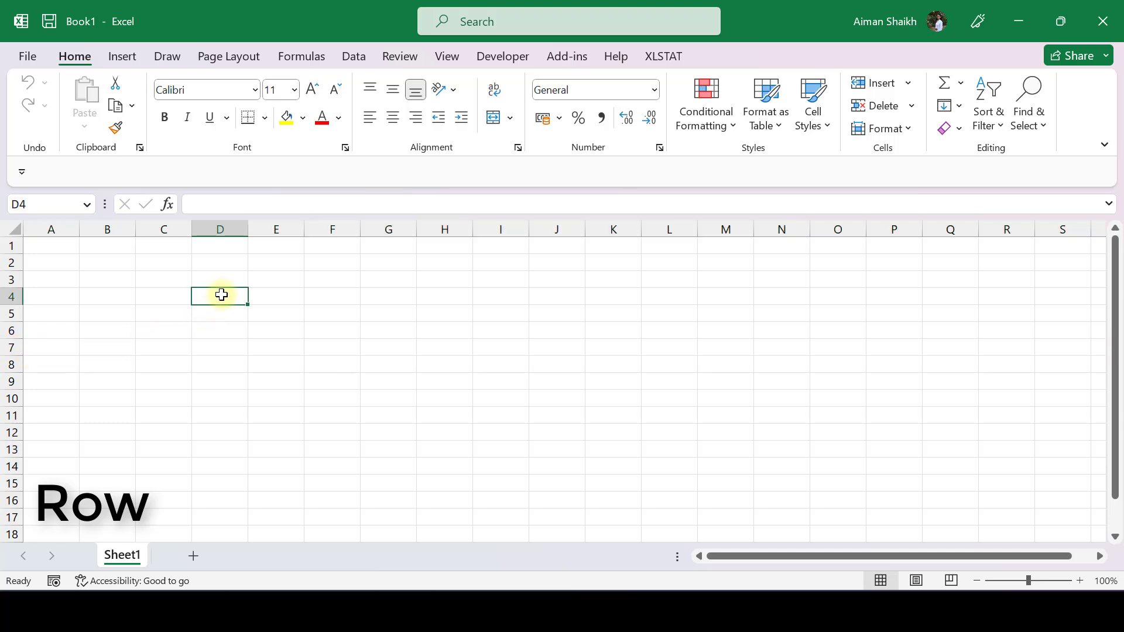
click(220, 229)
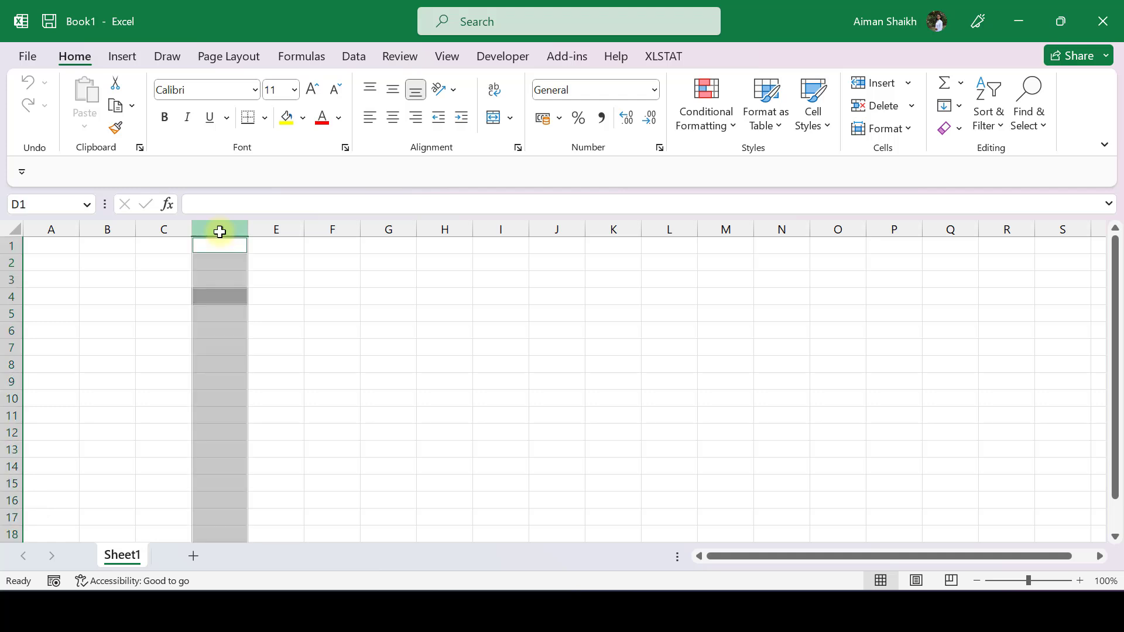
ctrl+click(14, 295)
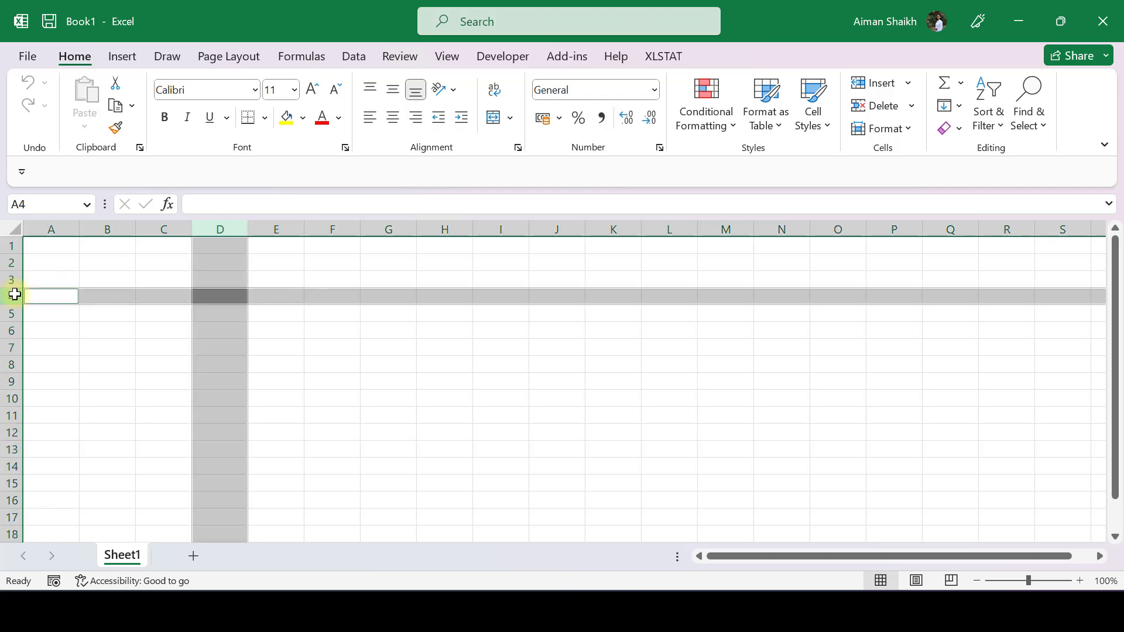
click(213, 225)
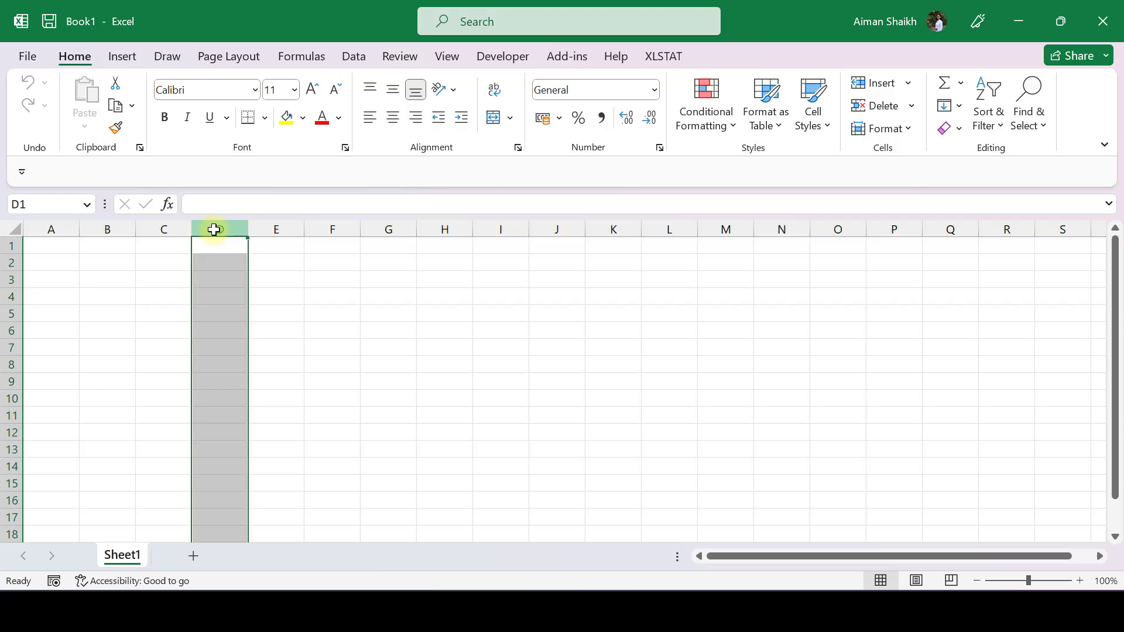
click(216, 299)
click(219, 228)
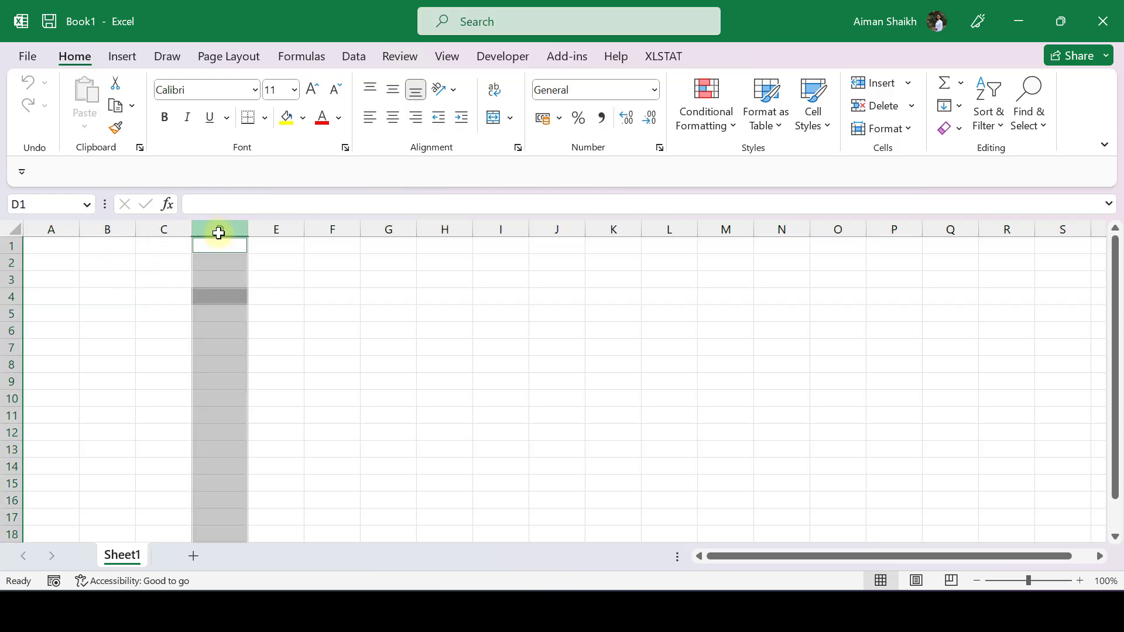
ctrl+click(11, 296)
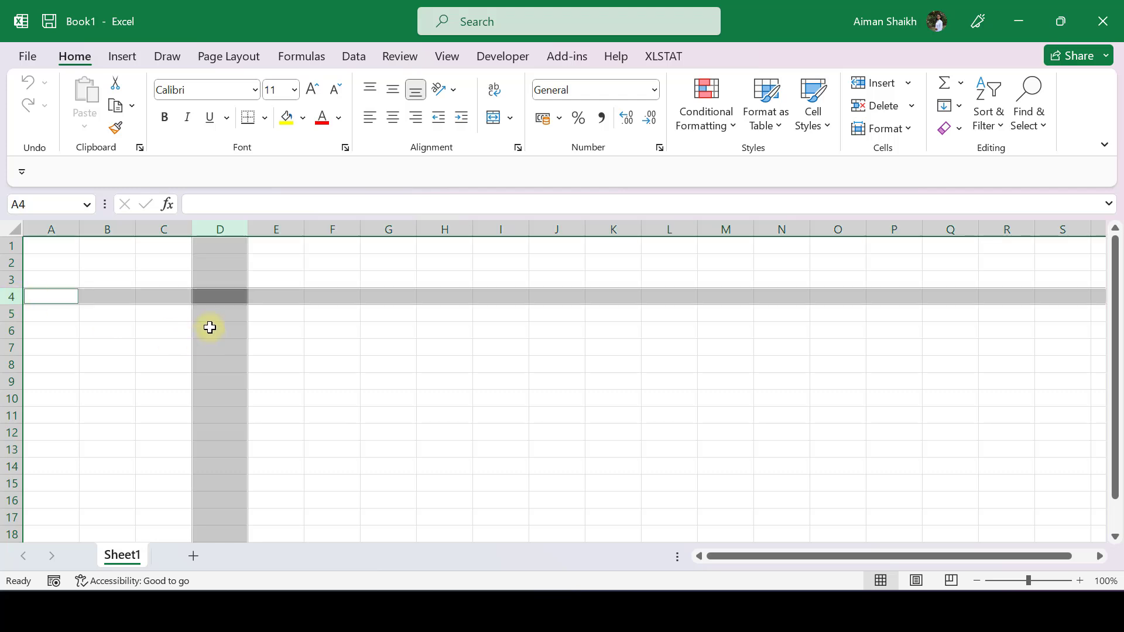
Select single cells D4 and J9 in turn and check the selected cell's address in the Name Box
click(224, 294)
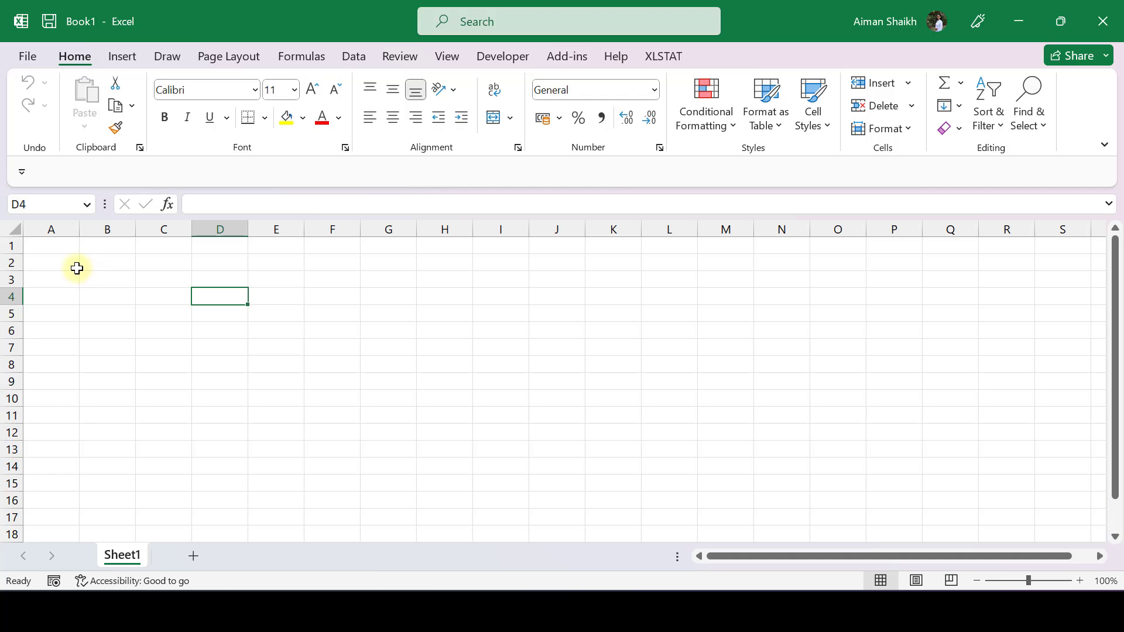
click(551, 378)
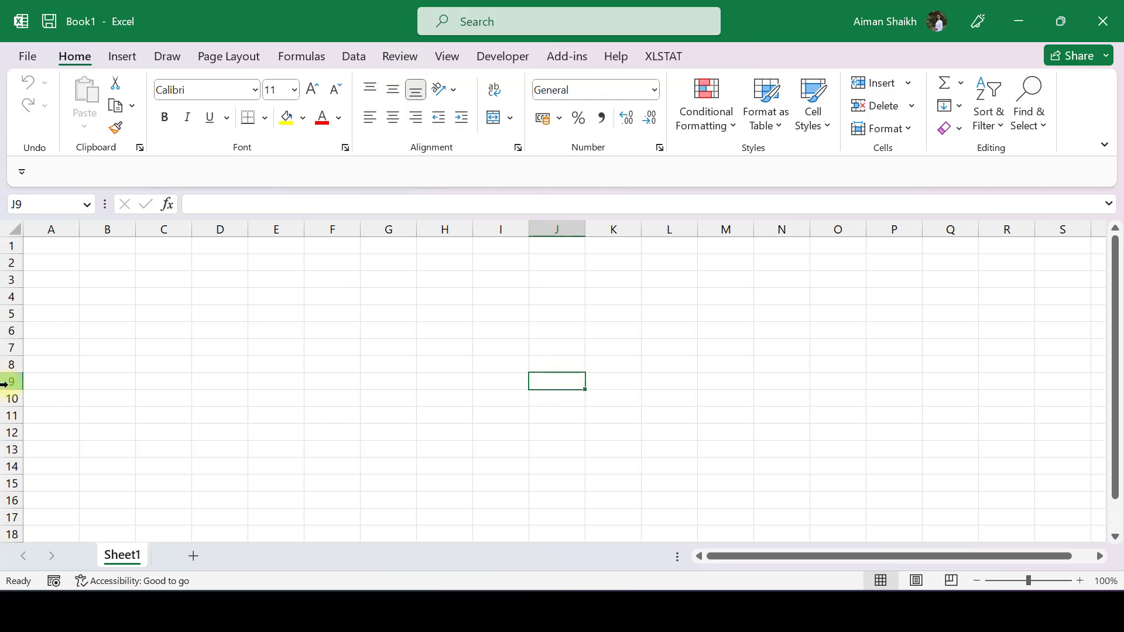
click(30, 205)
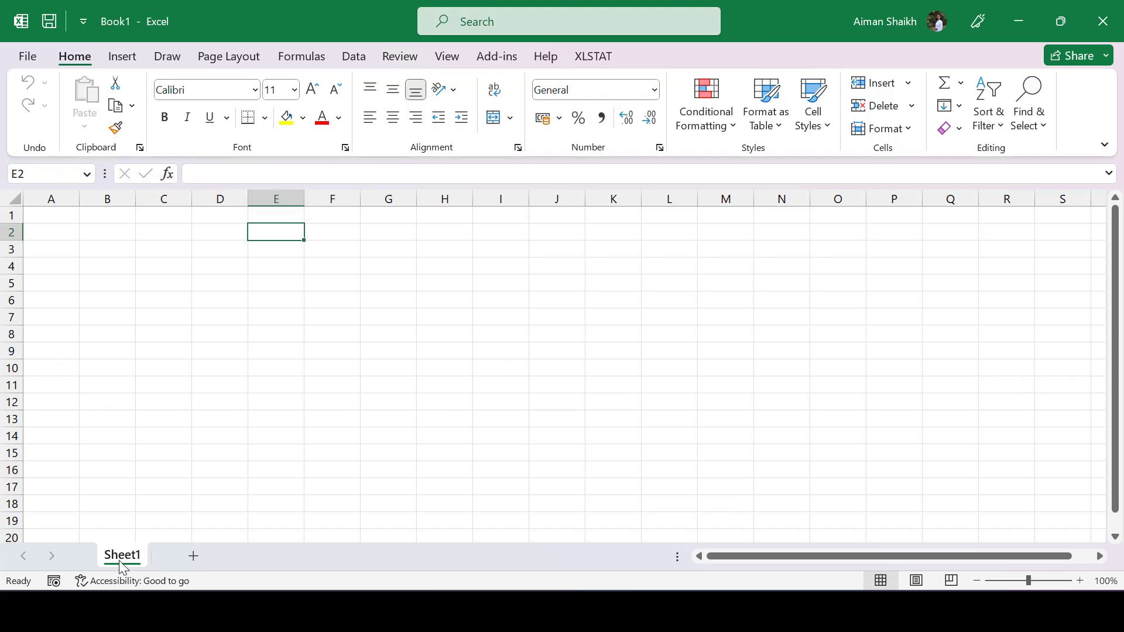
Open Sheet1's name for editing and add three new worksheets, Sheet2 to Sheet4, after it
double_click(120, 563)
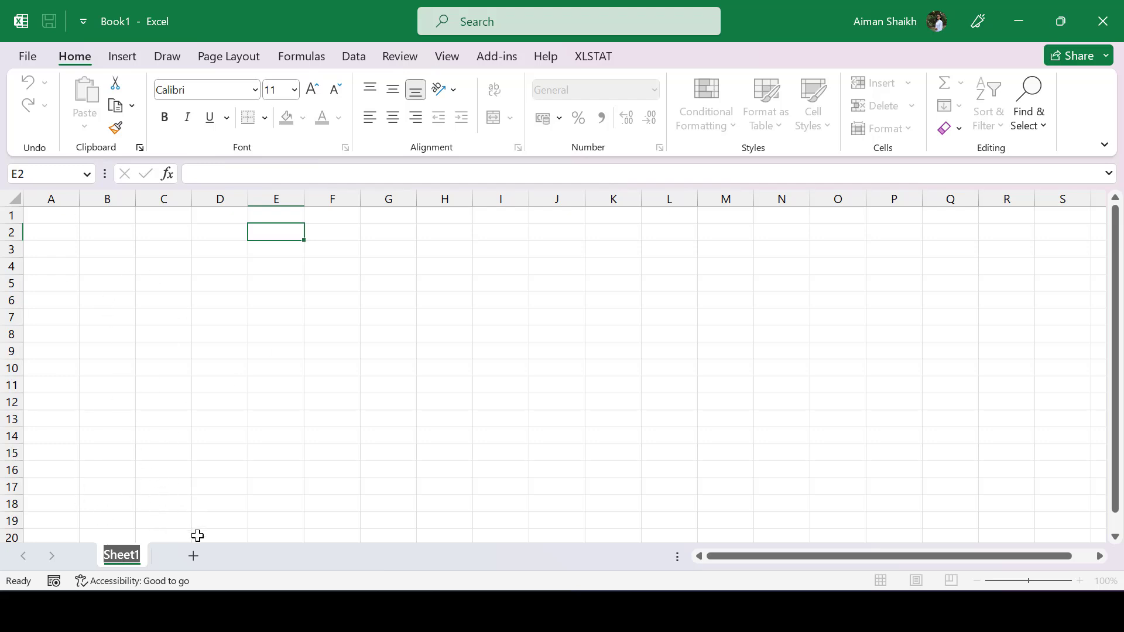
click(194, 556)
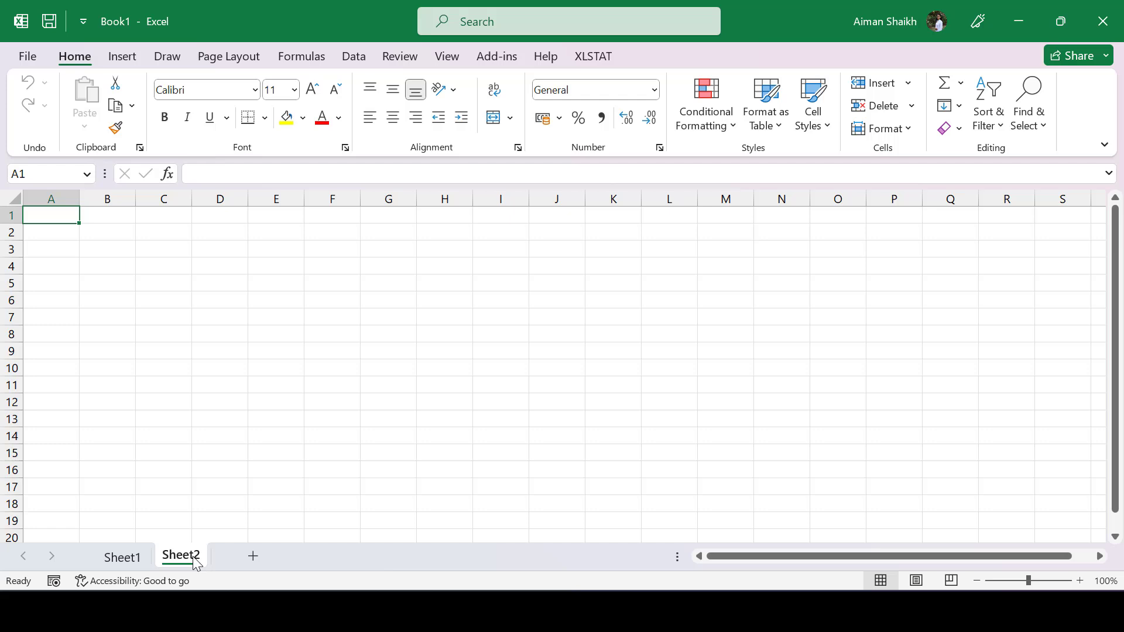
click(254, 563)
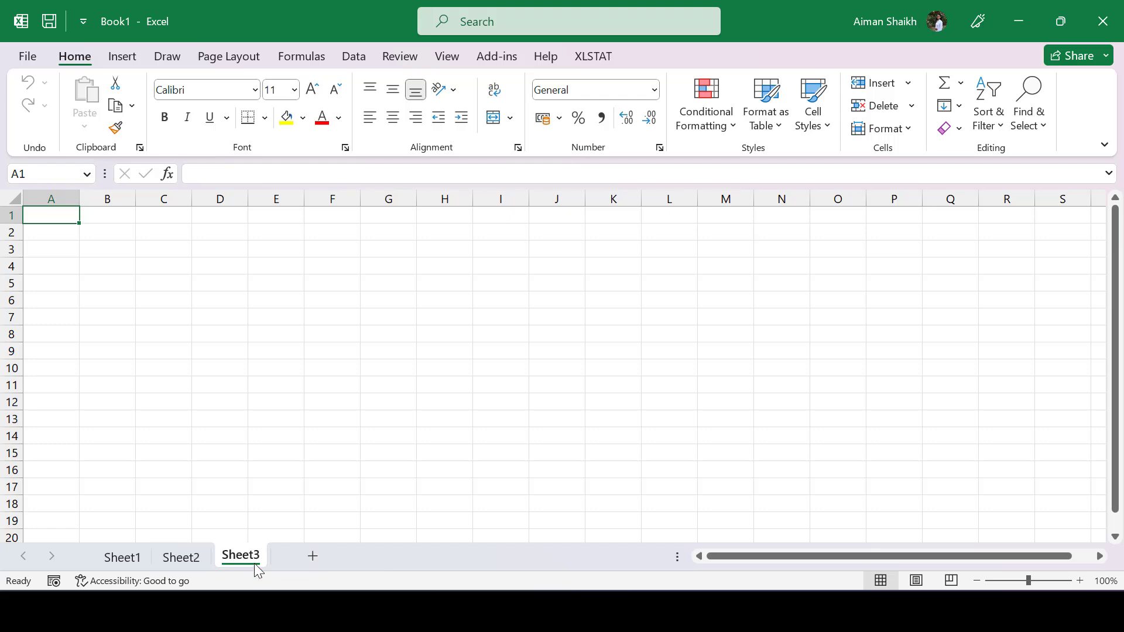
click(314, 558)
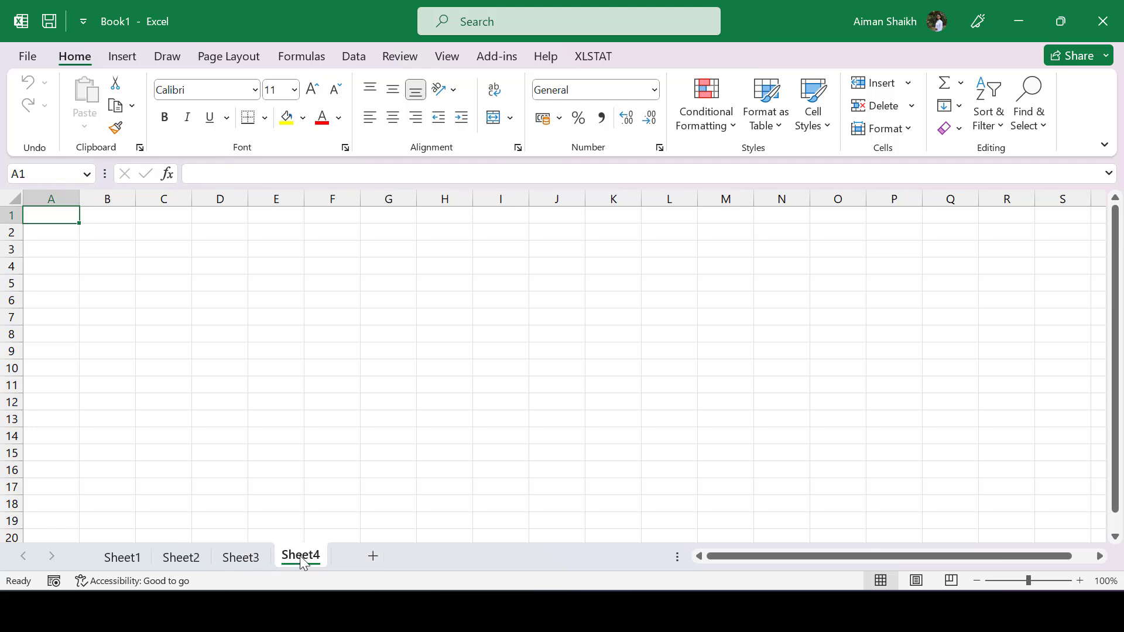
Delete worksheet Sheet4 and hide worksheet Sheet3
right_click(303, 563)
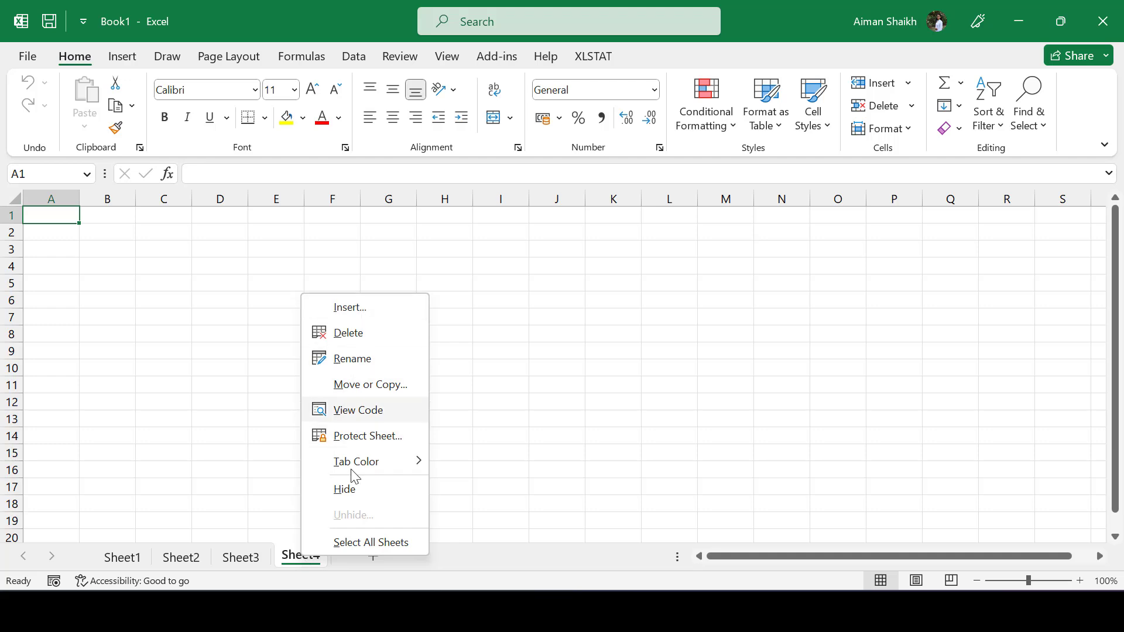
click(361, 334)
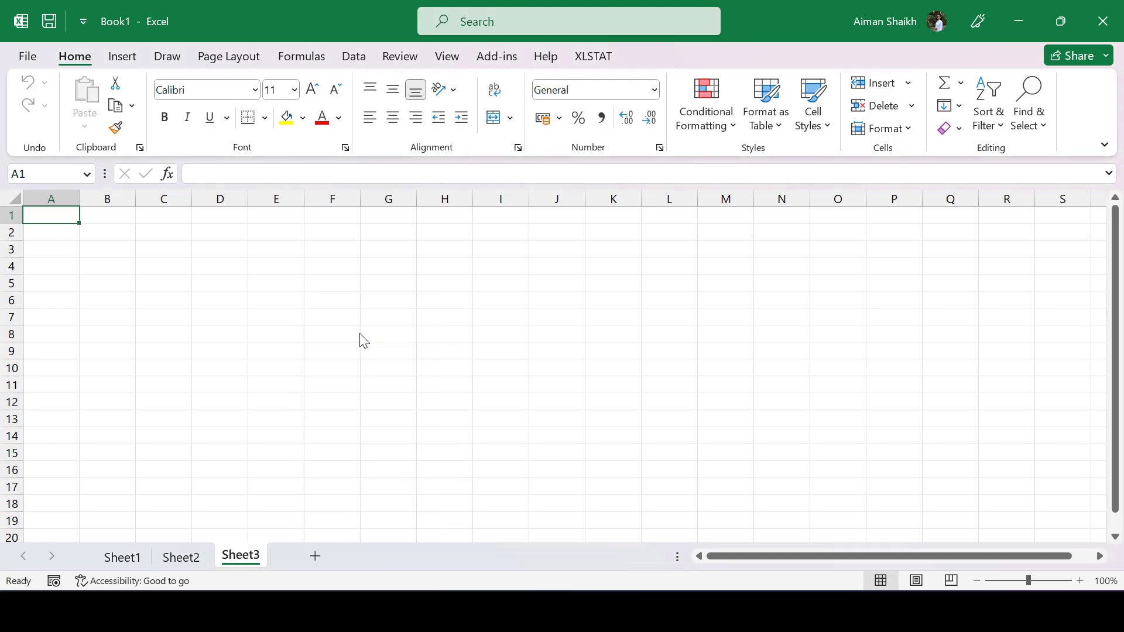
right_click(247, 560)
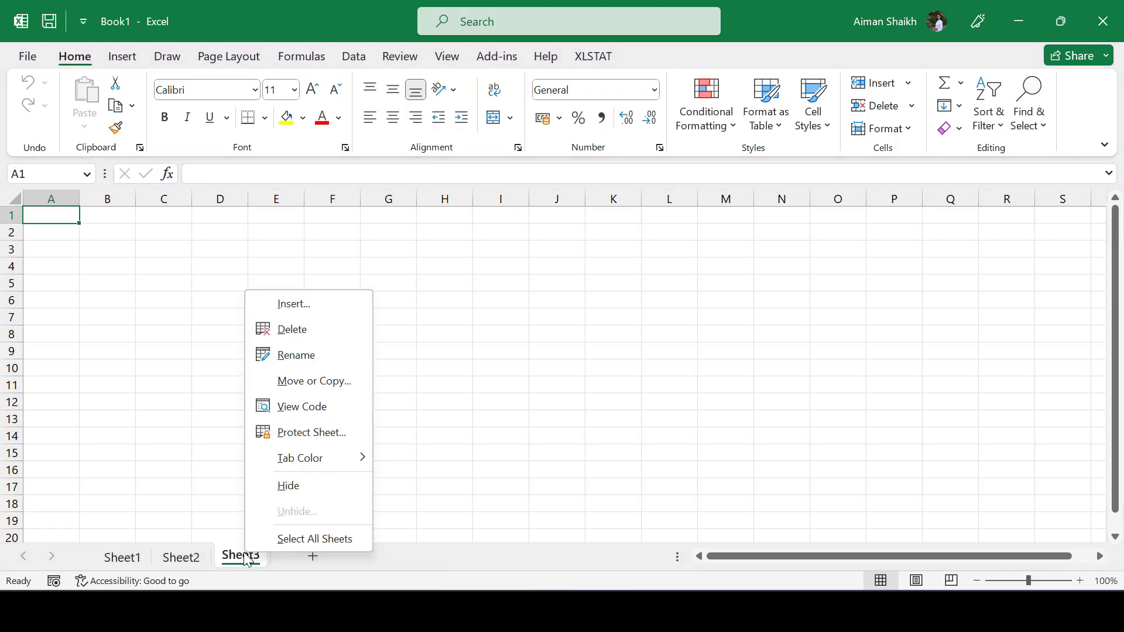
click(314, 493)
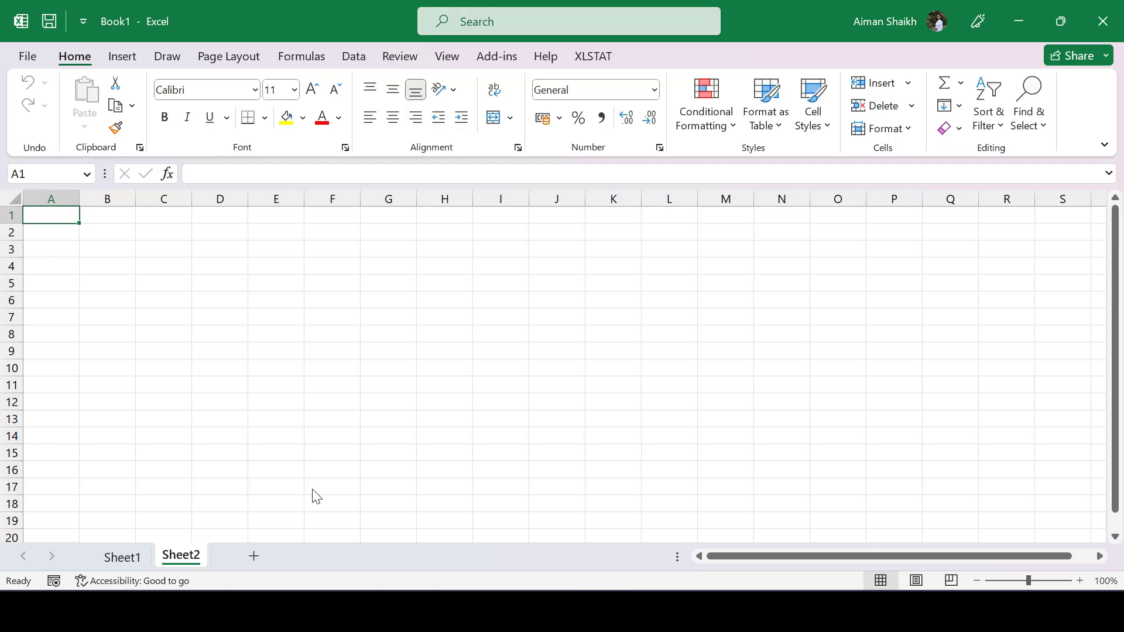
Unhide the hidden worksheet Sheet3
right_click(177, 564)
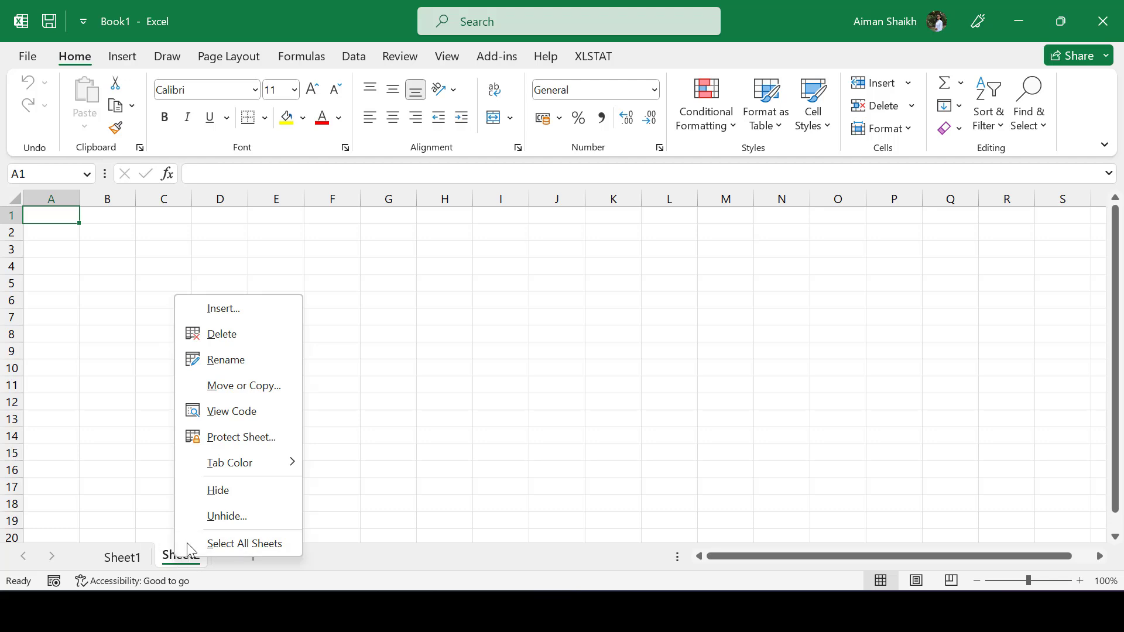
click(280, 514)
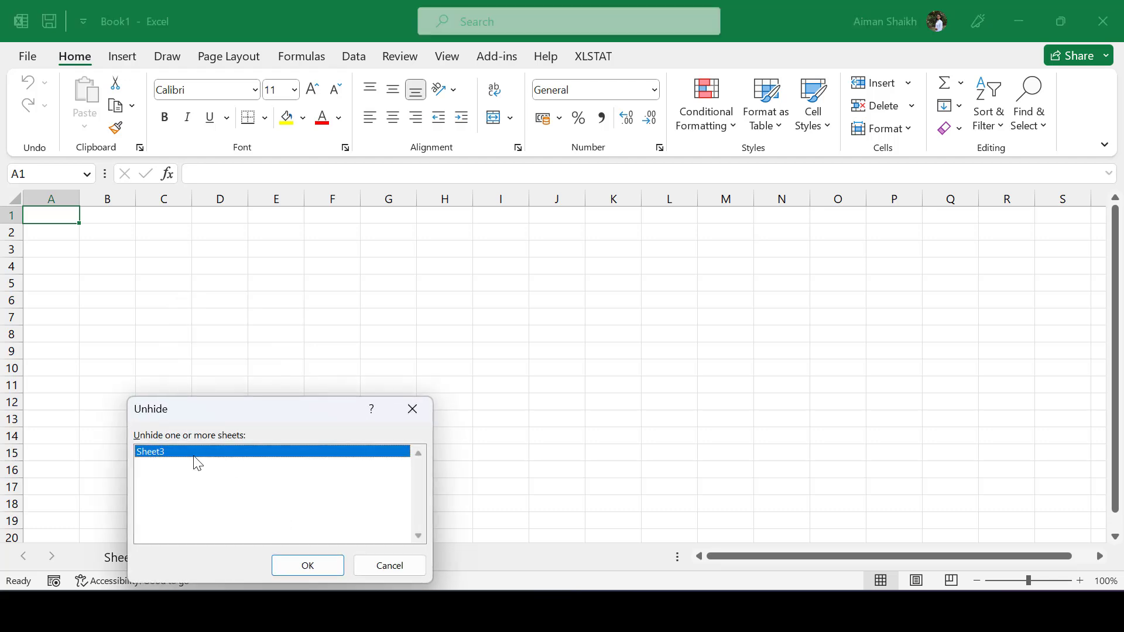
click(310, 567)
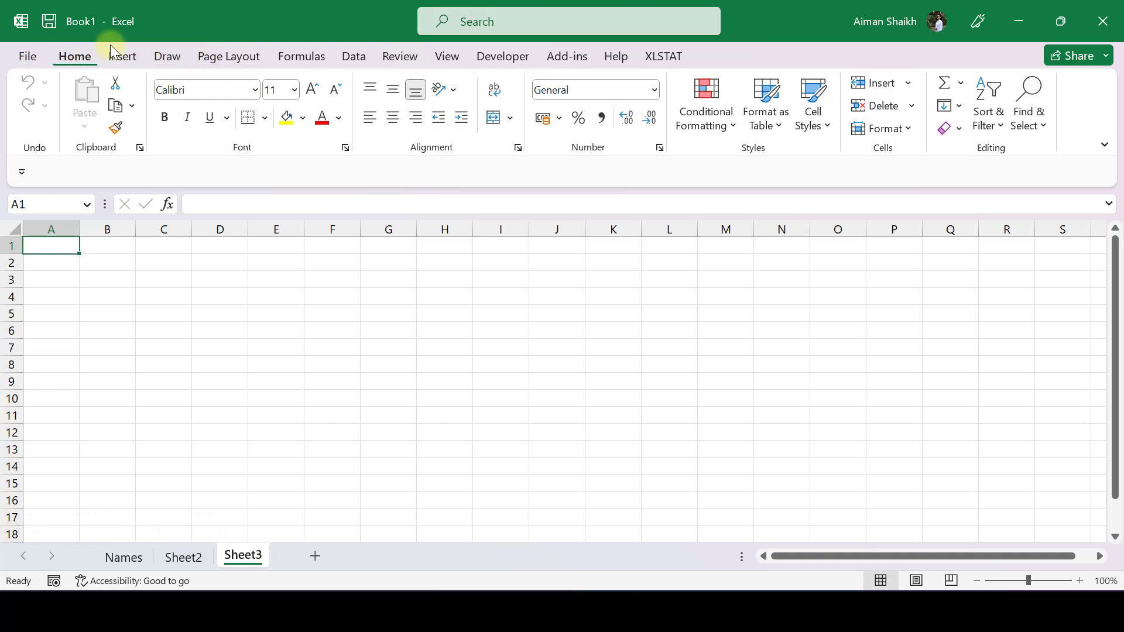
Look through the Insert, Draw and Page Layout ribbon commands and return to the Home commands
click(121, 56)
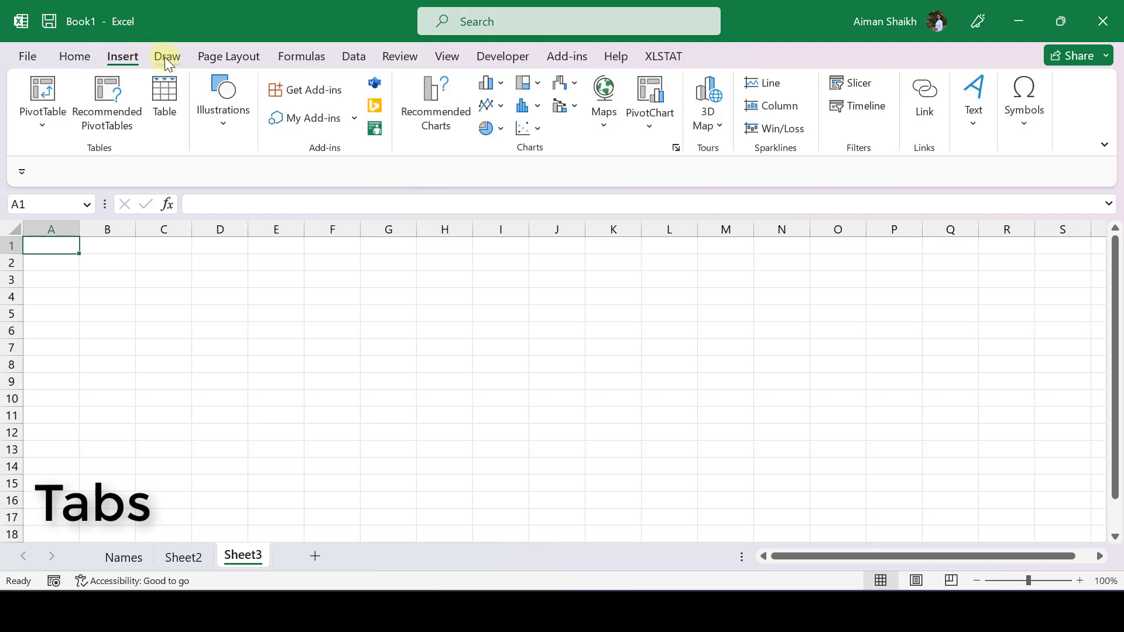
click(164, 57)
click(246, 63)
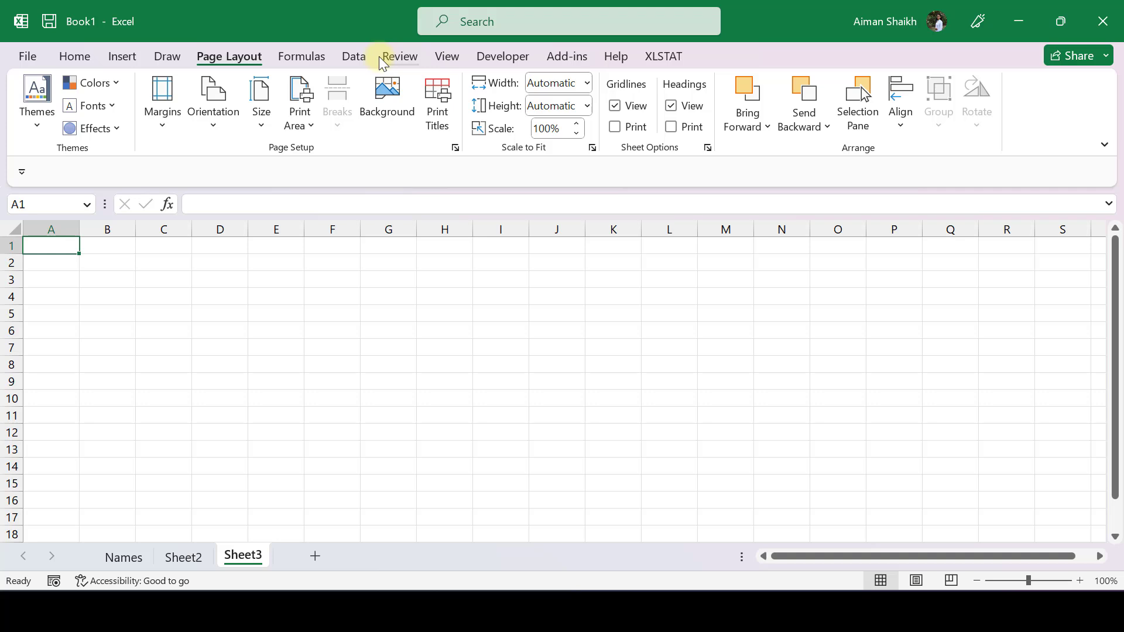
click(74, 55)
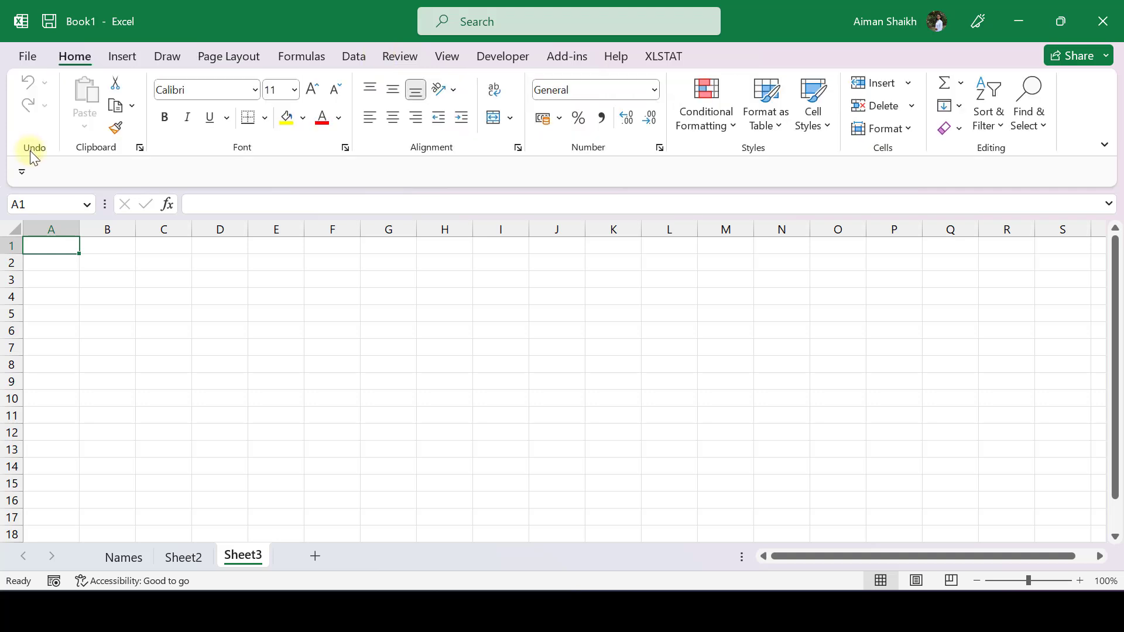